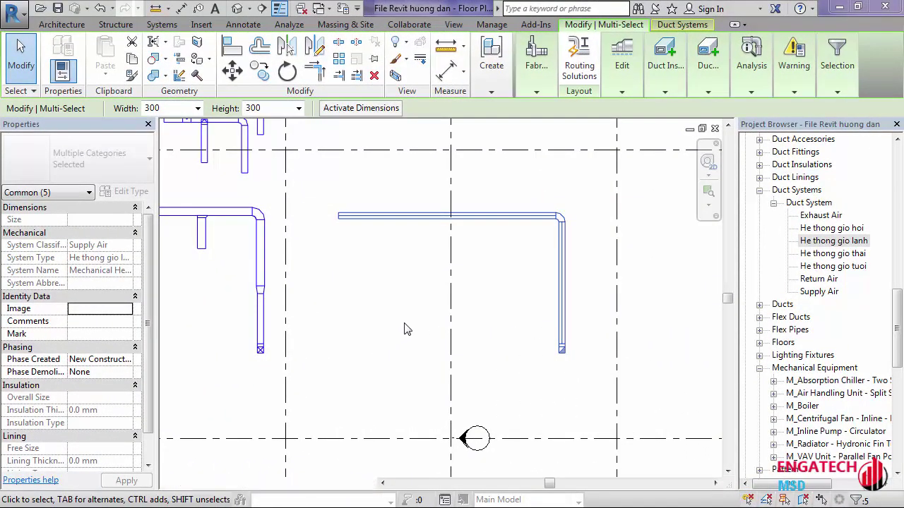
- Window-select the magenta duct on the right of the plan and delete it
{"action": "middle_click_drag", "start_coordinate": [401, 343], "coordinate": [404, 311]}
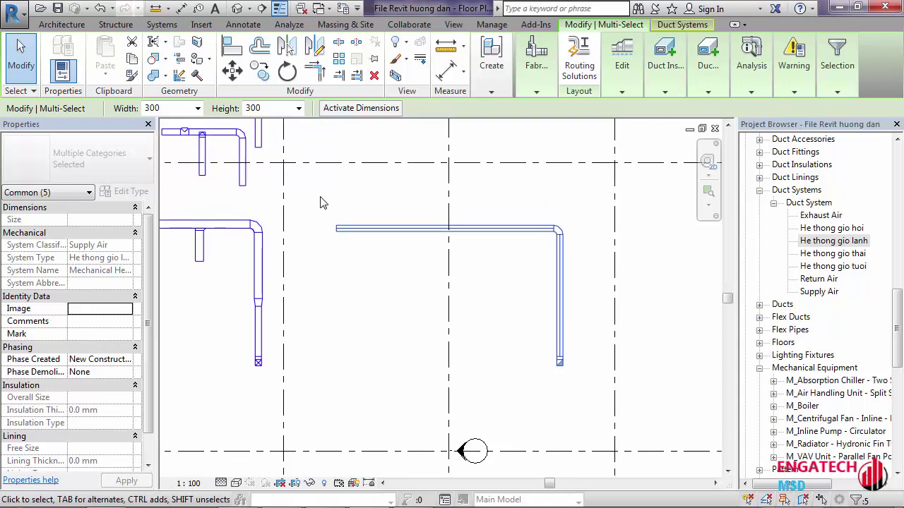
{"action": "left_click_drag", "start_coordinate": [320, 197], "coordinate": [575, 411]}
{"action": "scroll", "coordinate": [499, 353], "scroll_direction": "down", "scroll_amount": 3}
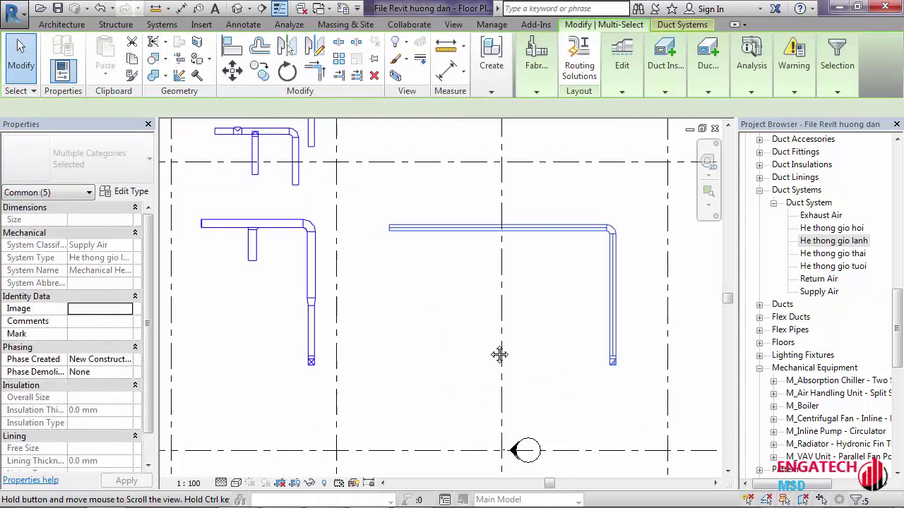
{"action": "left_click", "coordinate": [274, 238]}
{"action": "left_click_drag", "start_coordinate": [335, 309], "coordinate": [380, 395]}
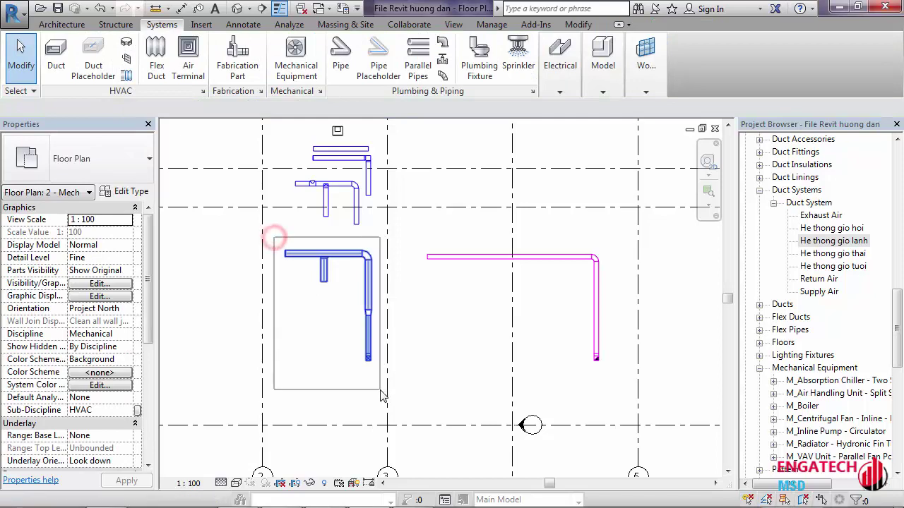
{"action": "left_click", "coordinate": [436, 283]}
{"action": "left_click_drag", "start_coordinate": [420, 234], "coordinate": [613, 397]}
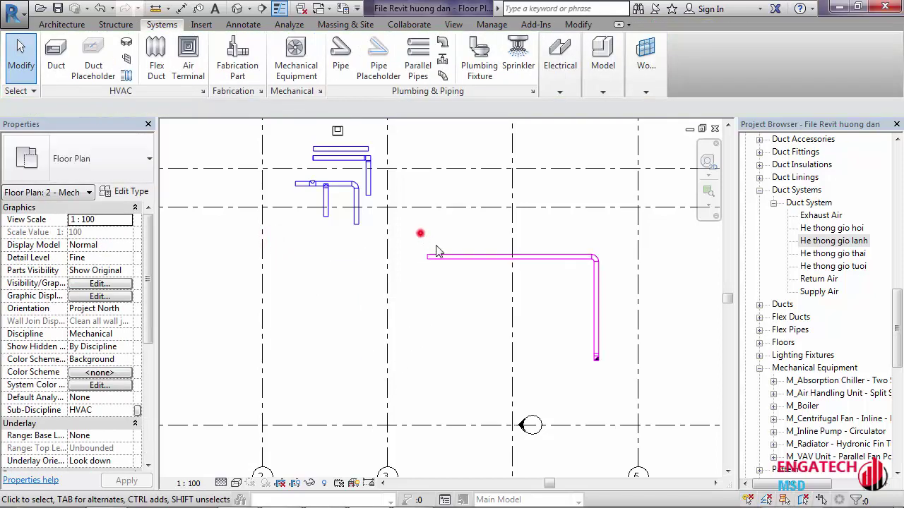
{"action": "key", "text": "Delete"}
- Delete the remaining upper duct group, leaving only the grid lines
{"action": "scroll", "coordinate": [309, 204], "scroll_direction": "up", "scroll_amount": 2}
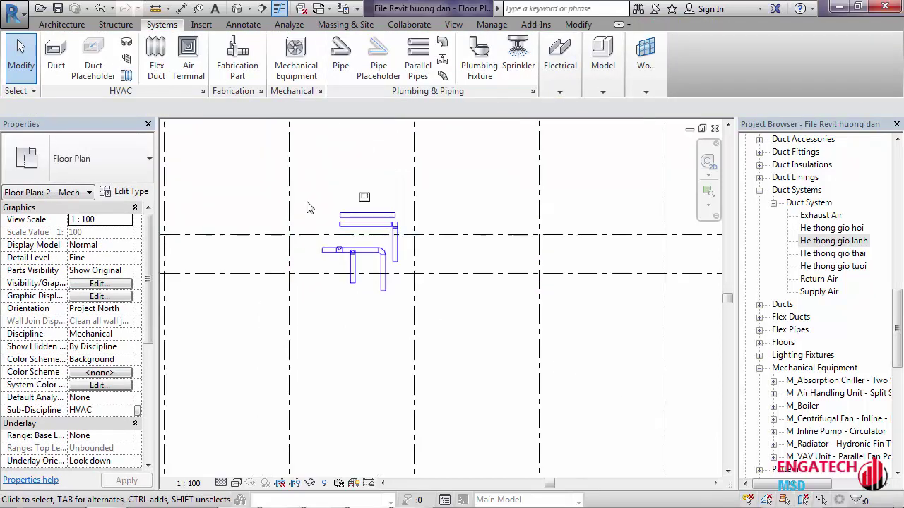
{"action": "left_click_drag", "start_coordinate": [306, 210], "coordinate": [452, 392]}
{"action": "key", "text": "Delete"}
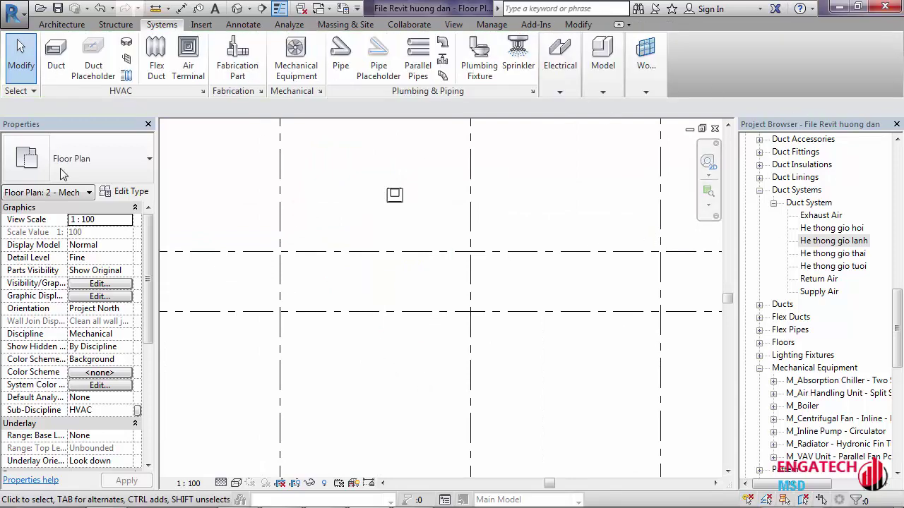
- Start a duct of type Ong gio chu nhat ton trang kem with Middle vertical justification
{"action": "left_click", "coordinate": [56, 55]}
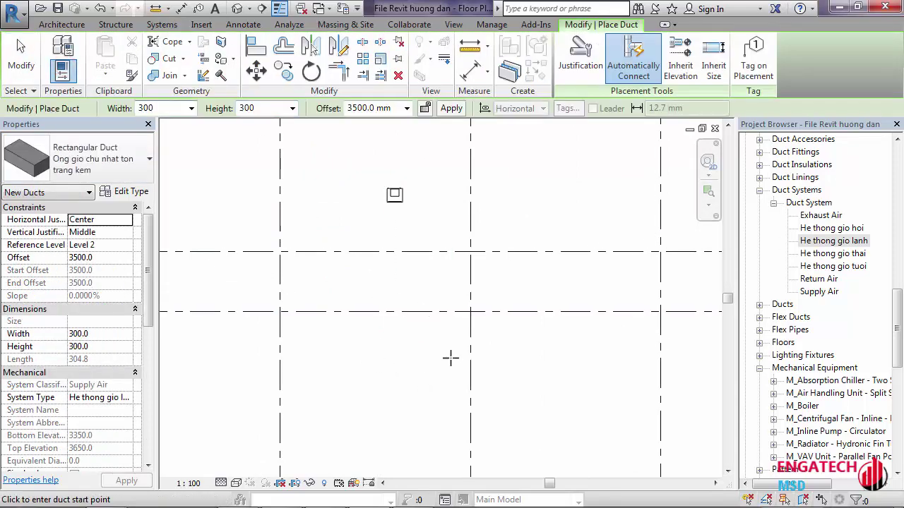
{"action": "middle_click_drag", "start_coordinate": [451, 358], "coordinate": [432, 284]}
{"action": "left_click", "coordinate": [94, 168]}
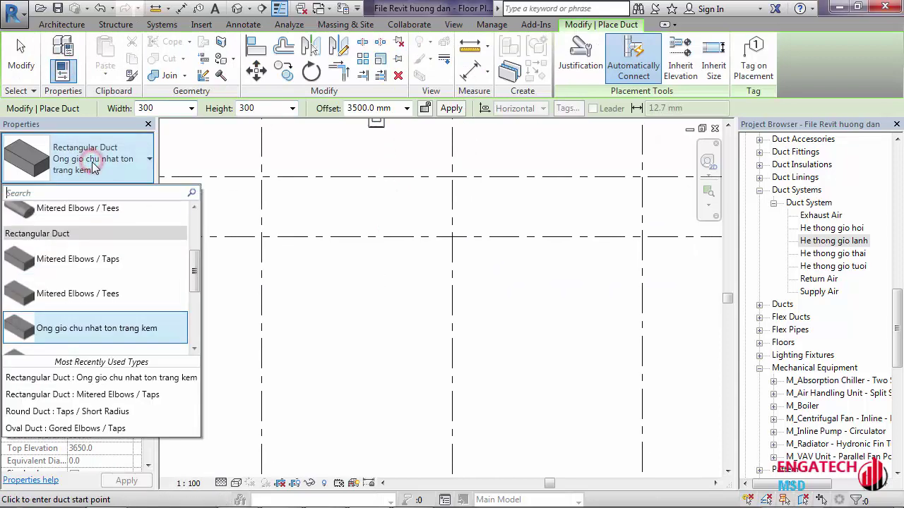
{"action": "left_click", "coordinate": [101, 327]}
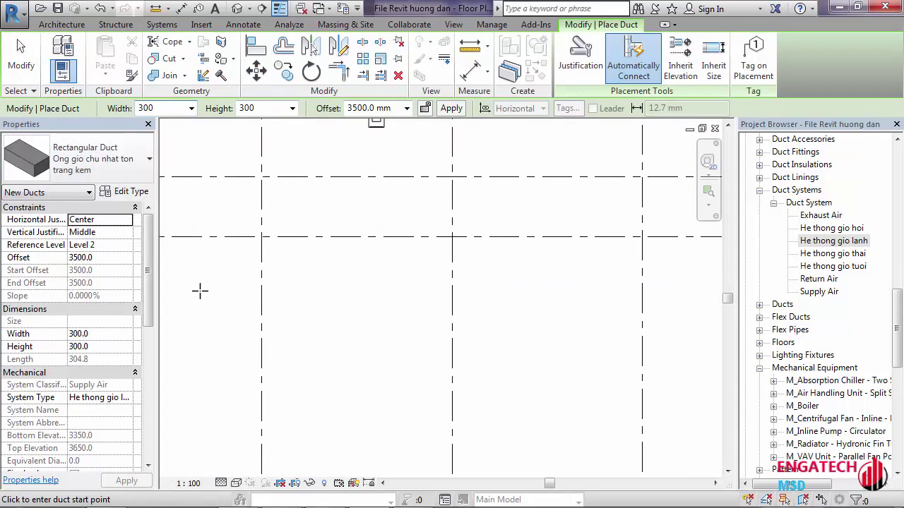
{"action": "middle_click_drag", "start_coordinate": [207, 285], "coordinate": [207, 271]}
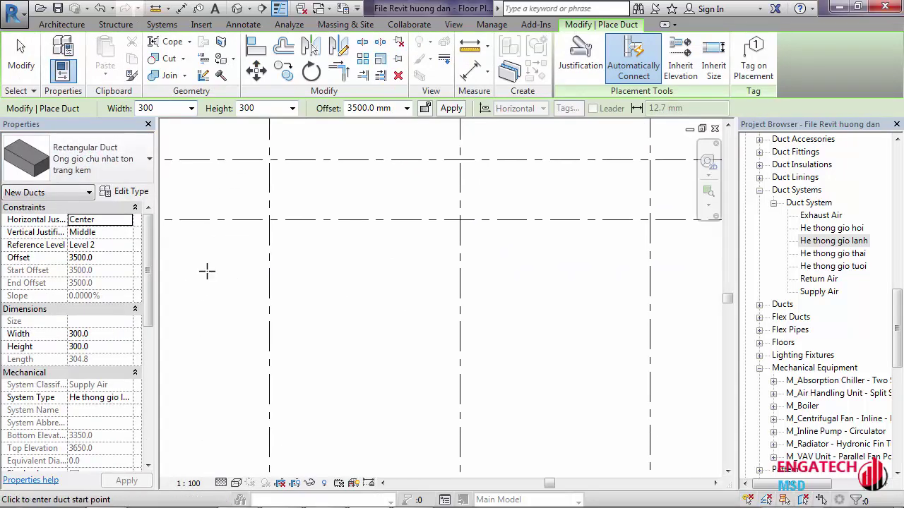
{"action": "left_click", "coordinate": [127, 233]}
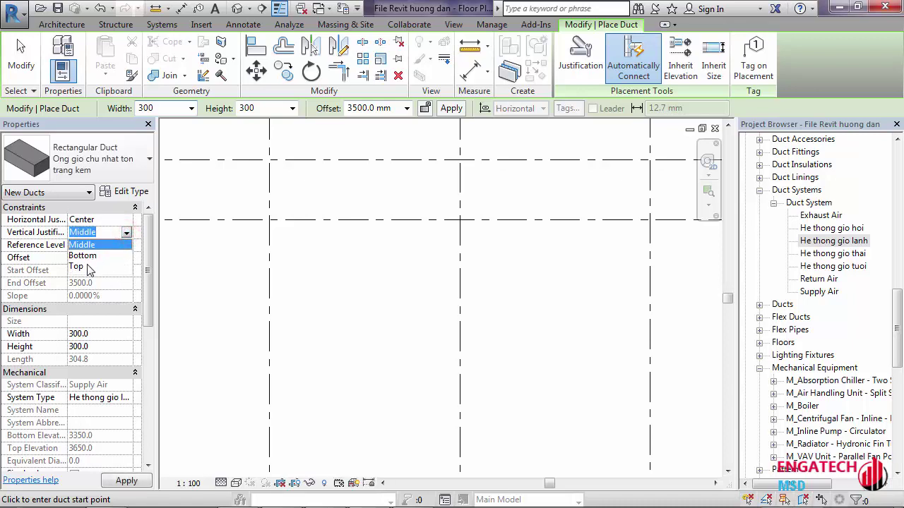
{"action": "left_click", "coordinate": [126, 235]}
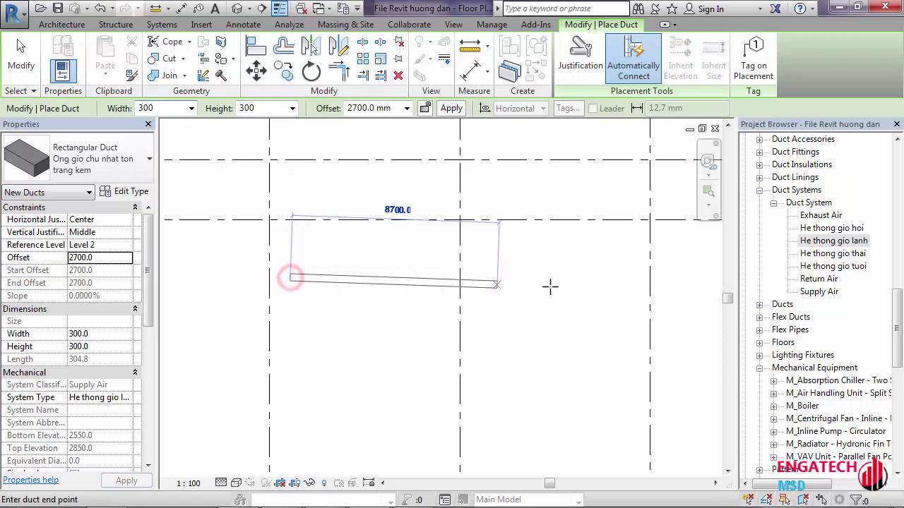
- Set the duct to 700 wide by 500 high and draw the horizontal run, about 13100 mm long
{"action": "left_click", "coordinate": [192, 109]}
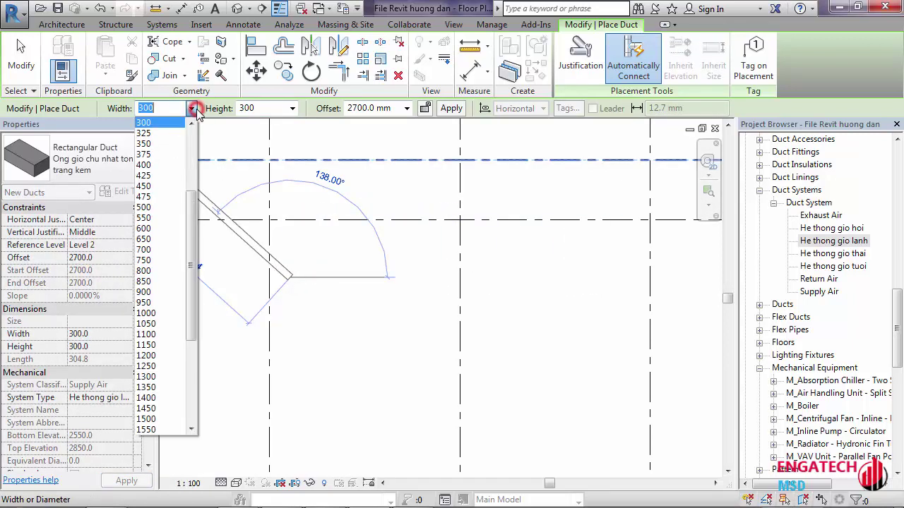
{"action": "left_click", "coordinate": [144, 250]}
{"action": "left_click", "coordinate": [293, 109]}
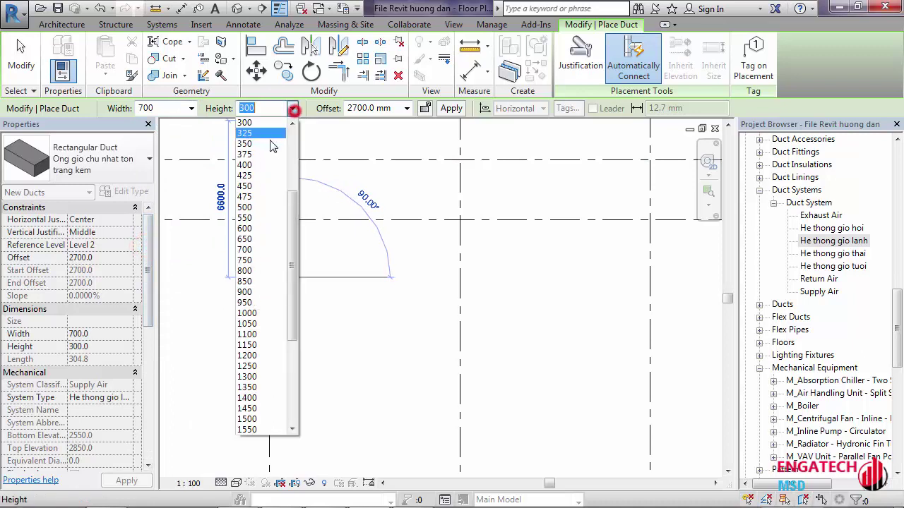
{"action": "left_click", "coordinate": [248, 206]}
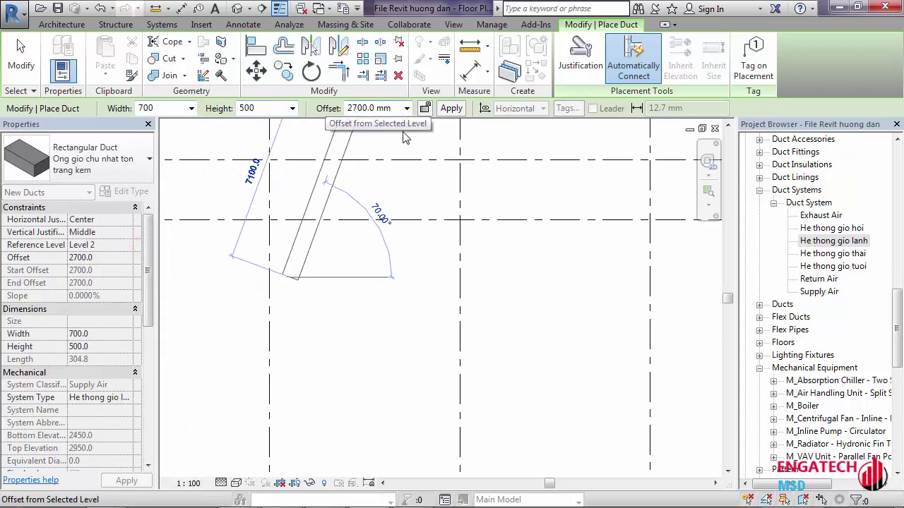
{"action": "left_click", "coordinate": [600, 278]}
{"action": "key", "text": "Escape"}
{"action": "key", "text": "Escape"}
{"action": "left_click", "coordinate": [416, 283]}
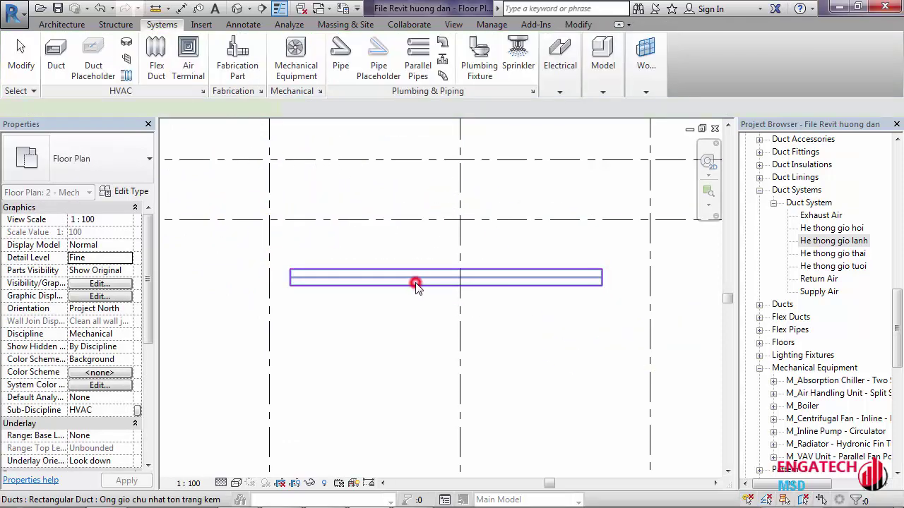
{"action": "key", "text": "Escape"}
{"action": "left_click", "coordinate": [416, 286]}
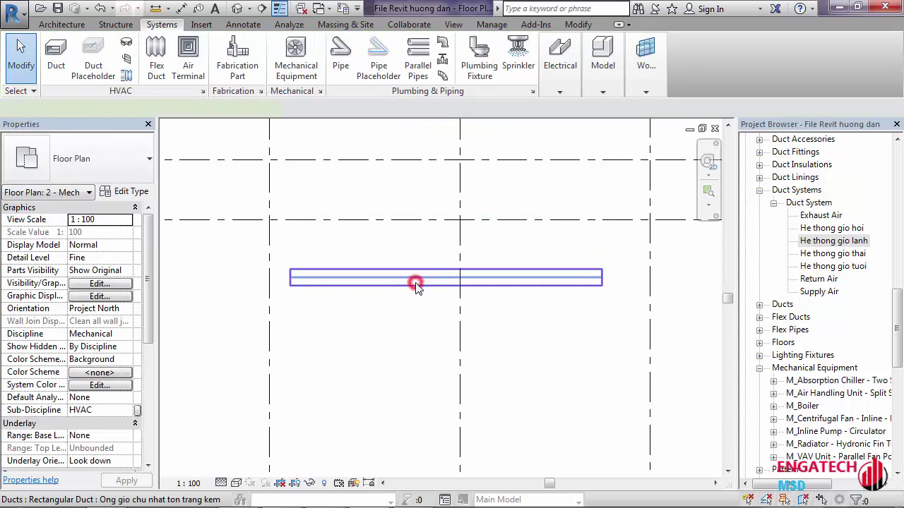
{"action": "key", "text": "Delete"}
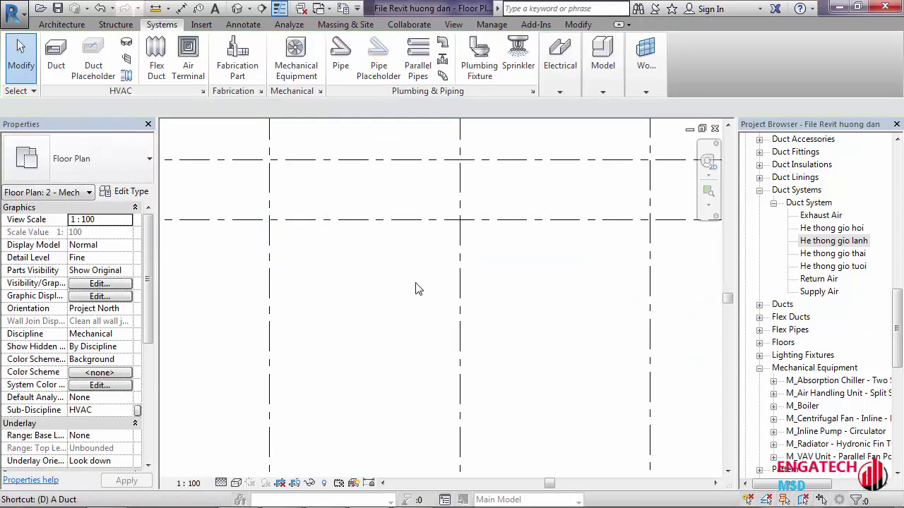
{"action": "key", "text": "t"}
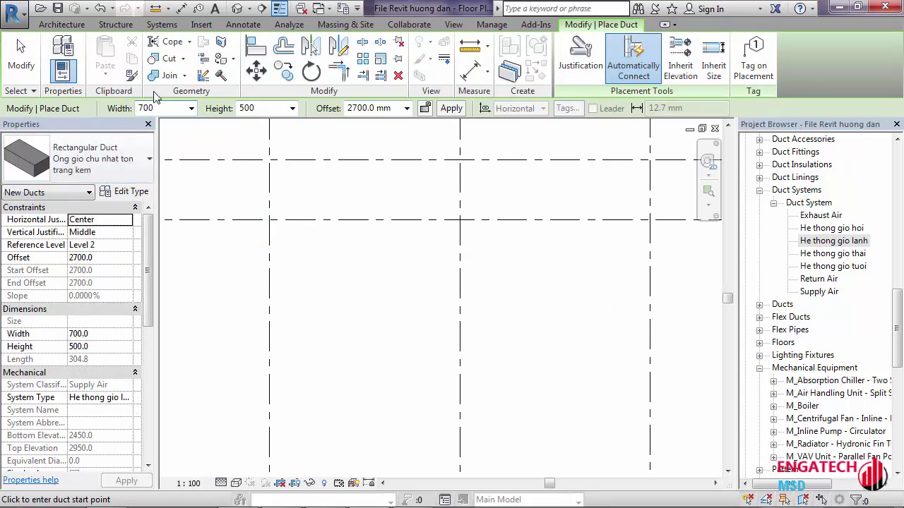
{"action": "left_click", "coordinate": [302, 294]}
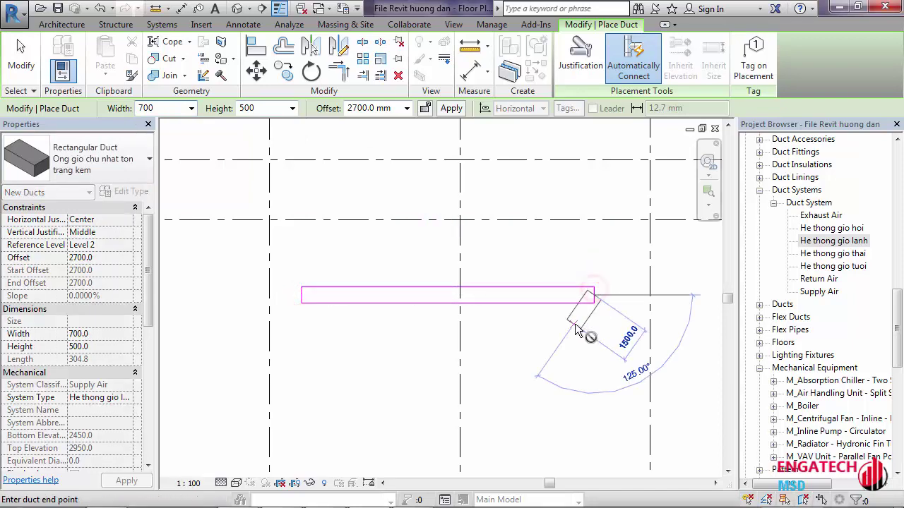
{"action": "key", "text": "Escape"}
{"action": "key", "text": "Escape"}
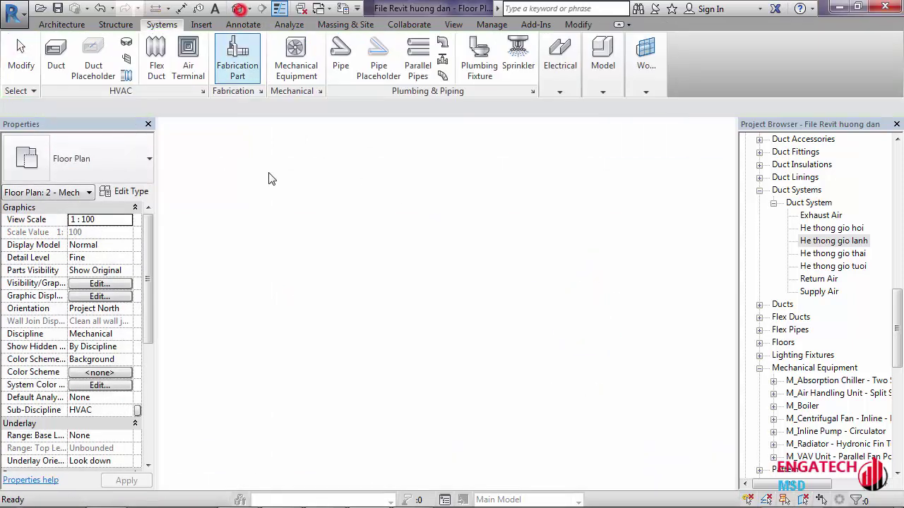
{"action": "left_click", "coordinate": [463, 264]}
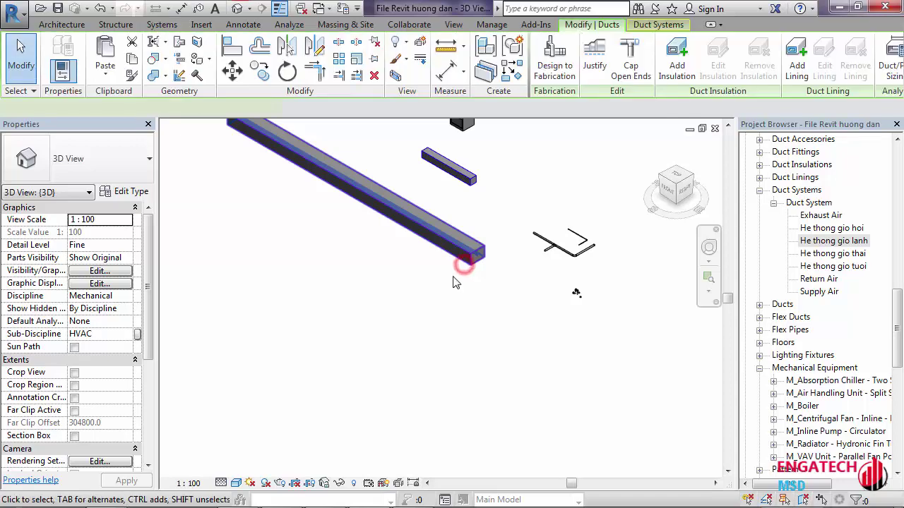
{"action": "scroll", "coordinate": [454, 282], "scroll_direction": "up", "scroll_amount": 2}
{"action": "scroll", "coordinate": [466, 269], "scroll_direction": "up", "scroll_amount": 2}
{"action": "scroll", "coordinate": [504, 262], "scroll_direction": "up", "scroll_amount": 2}
{"action": "scroll", "coordinate": [505, 279], "scroll_direction": "up", "scroll_amount": 1}
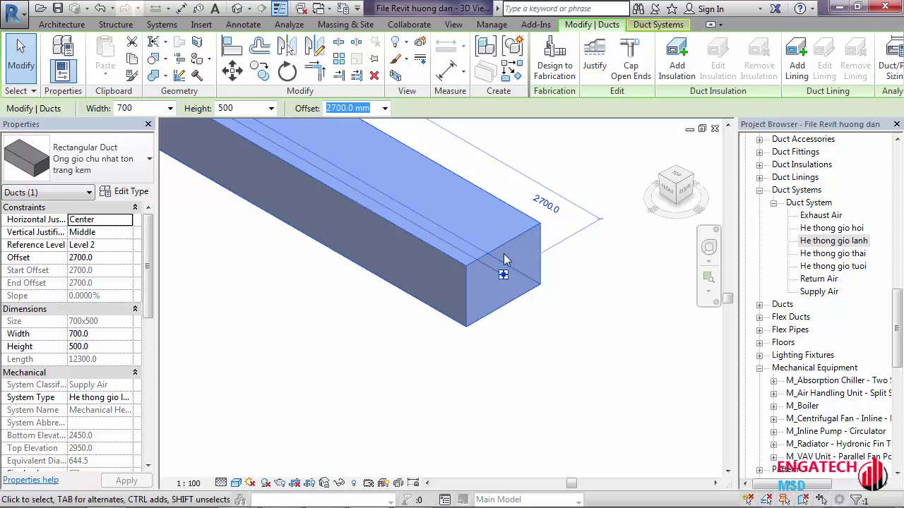
{"action": "double_click", "coordinate": [833, 241]}
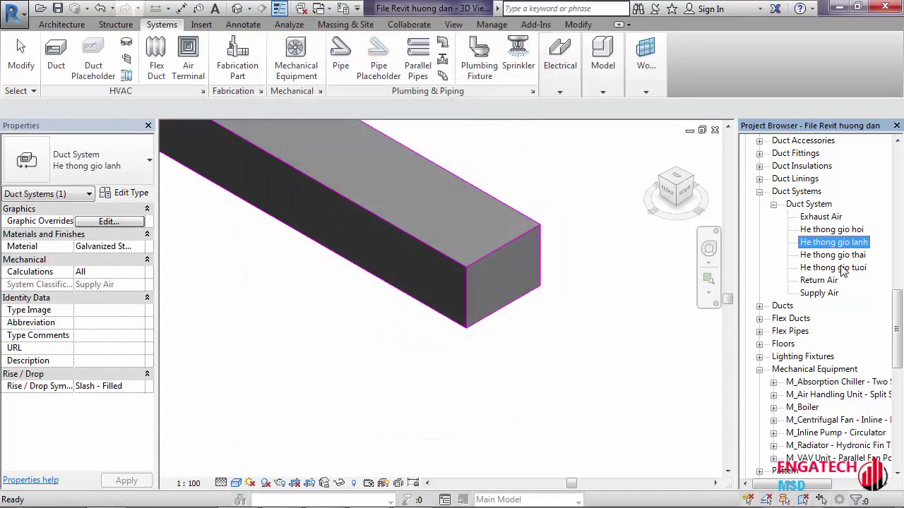
{"action": "scroll", "coordinate": [900, 329], "scroll_direction": "up", "scroll_amount": 10}
{"action": "scroll", "coordinate": [900, 329], "scroll_direction": "up", "scroll_amount": 2}
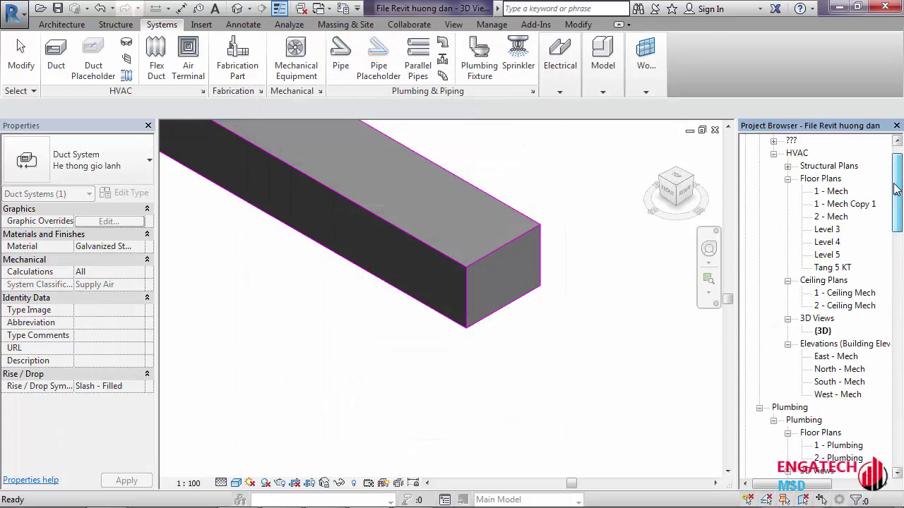
{"action": "double_click", "coordinate": [829, 242]}
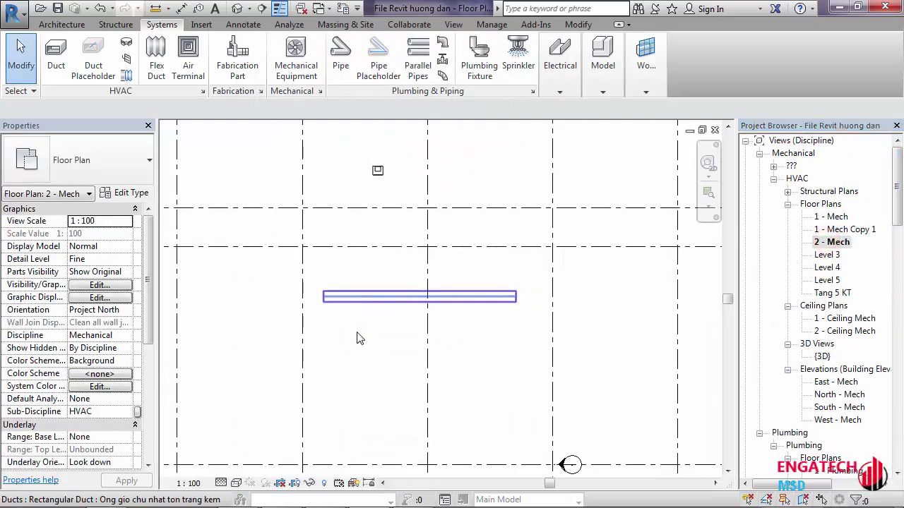
- Draw a bottom-justified 12300 mm duct parallel below the first one using DT
{"action": "key", "text": "d"}
{"action": "key", "text": "t"}
{"action": "scroll", "coordinate": [322, 320], "scroll_direction": "up", "scroll_amount": 2}
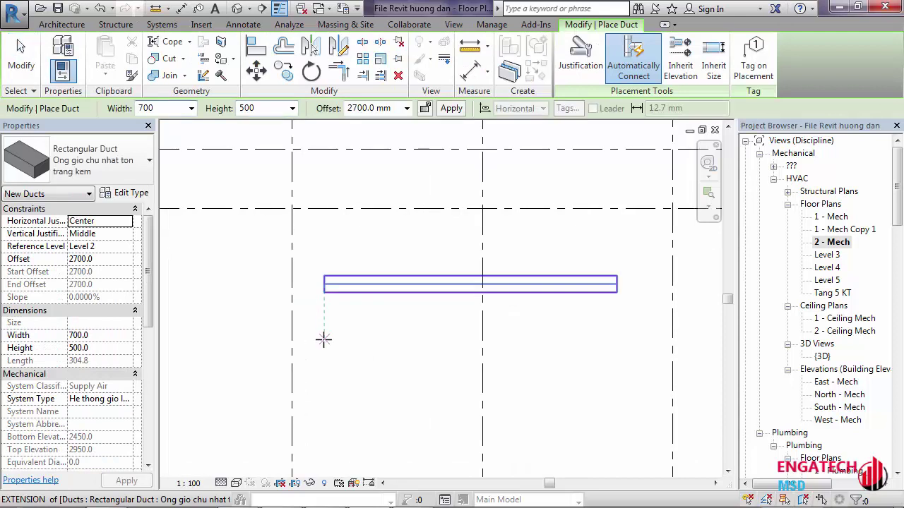
{"action": "left_click", "coordinate": [126, 234]}
{"action": "left_click", "coordinate": [90, 258]}
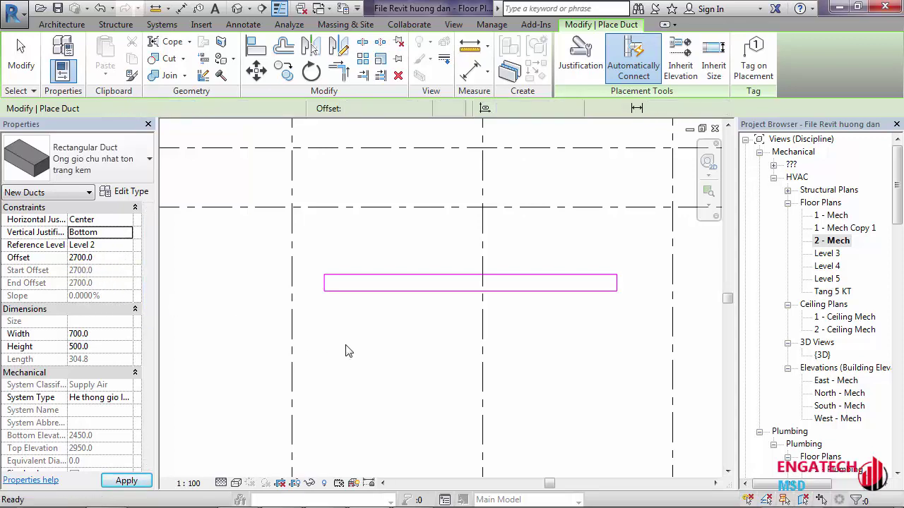
{"action": "left_click", "coordinate": [322, 328]}
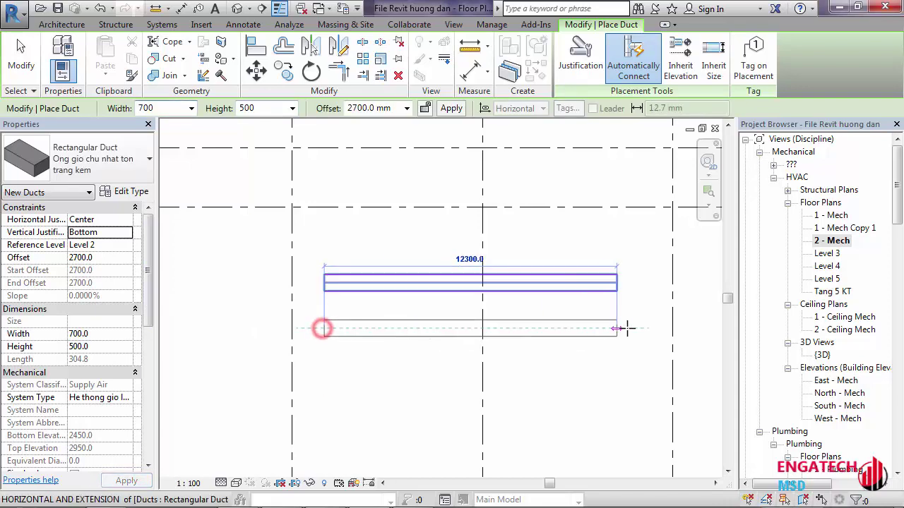
{"action": "left_click", "coordinate": [617, 328]}
{"action": "key", "text": "Escape"}
{"action": "key", "text": "Escape"}
- Inspect both ducts and the lower duct's offset in the default 3D view, then return to 2 - Mech
{"action": "left_click", "coordinate": [238, 9]}
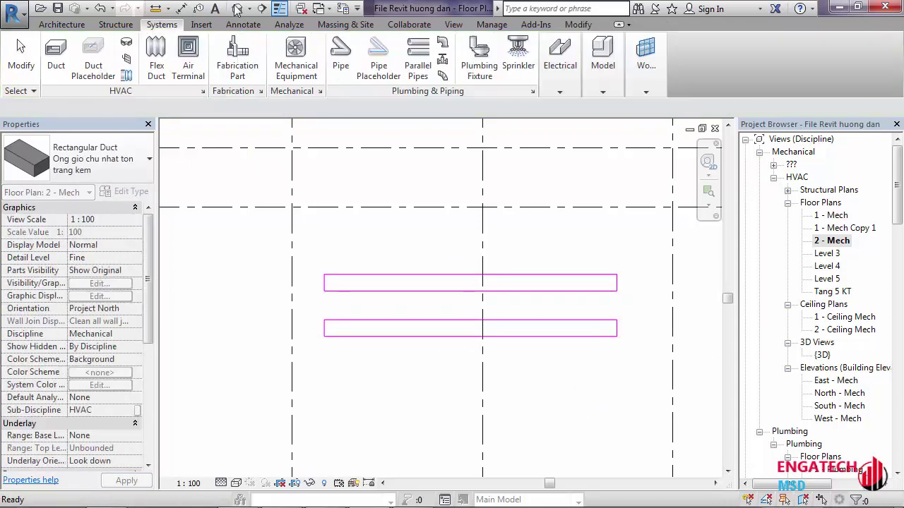
{"action": "left_click", "coordinate": [296, 341]}
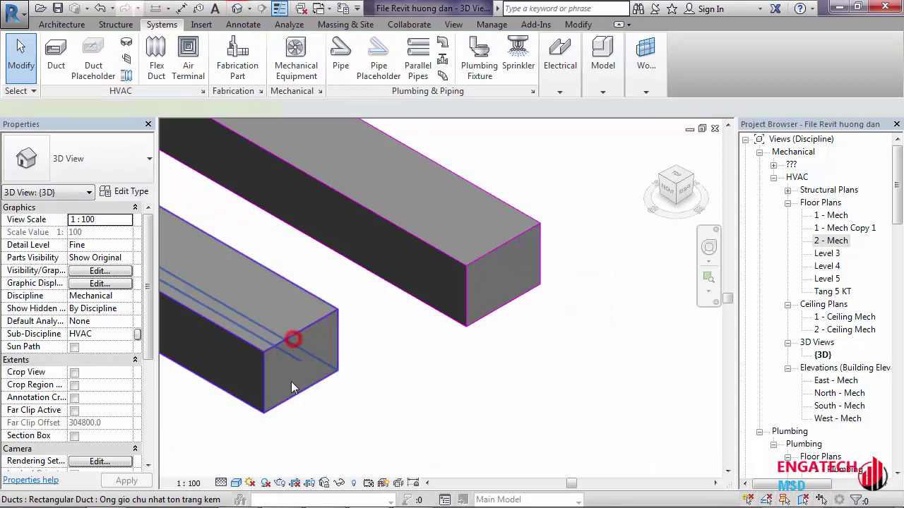
{"action": "scroll", "coordinate": [302, 390], "scroll_direction": "up", "scroll_amount": 2}
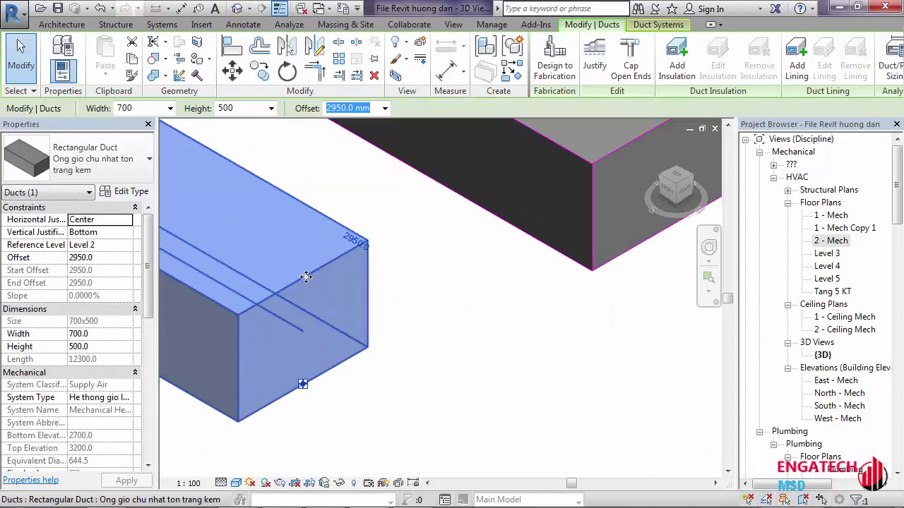
{"action": "scroll", "coordinate": [309, 284], "scroll_direction": "down", "scroll_amount": 1}
{"action": "middle_click_drag", "start_coordinate": [304, 275], "coordinate": [418, 333]}
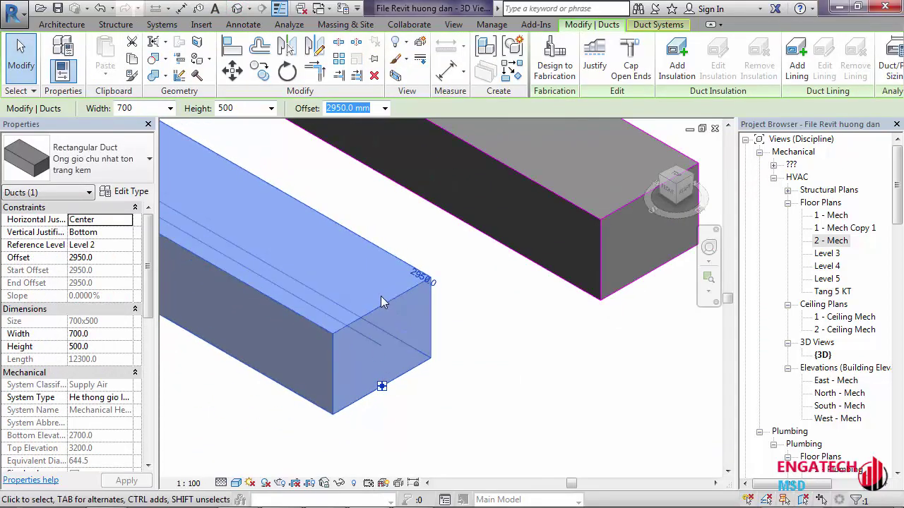
{"action": "double_click", "coordinate": [833, 241]}
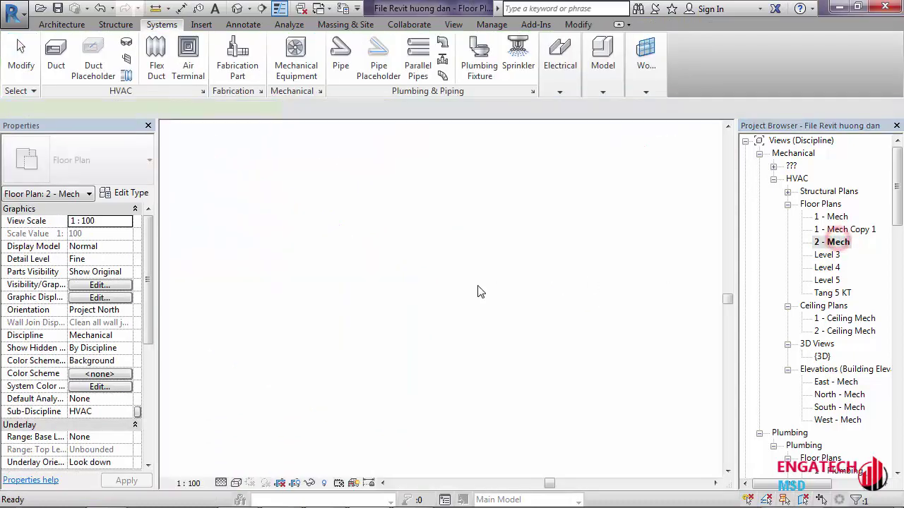
- Cut a section line across the ducts and open the Section 1 view
{"action": "left_click", "coordinate": [261, 8]}
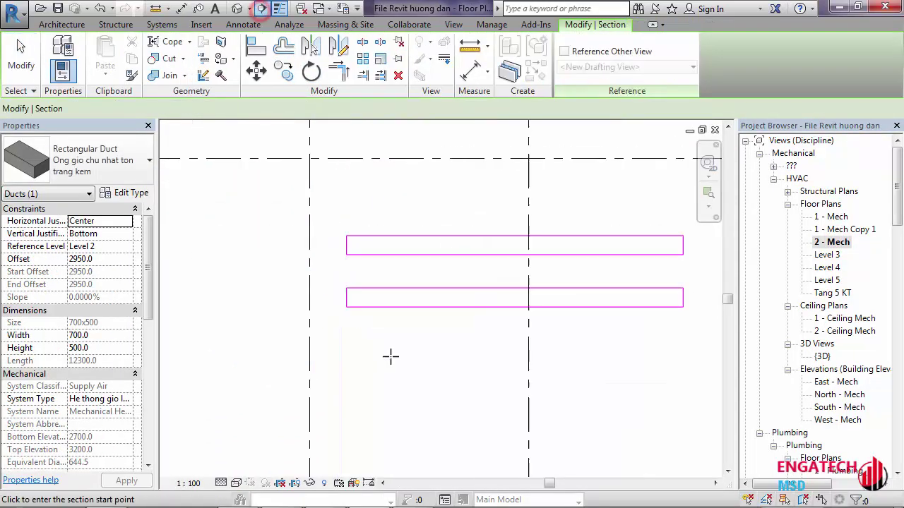
{"action": "left_click", "coordinate": [279, 262]}
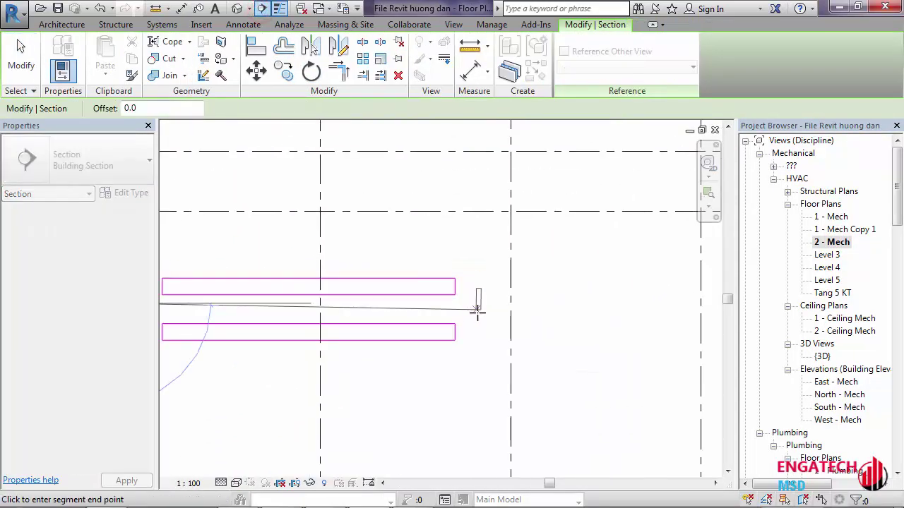
{"action": "left_click", "coordinate": [482, 304]}
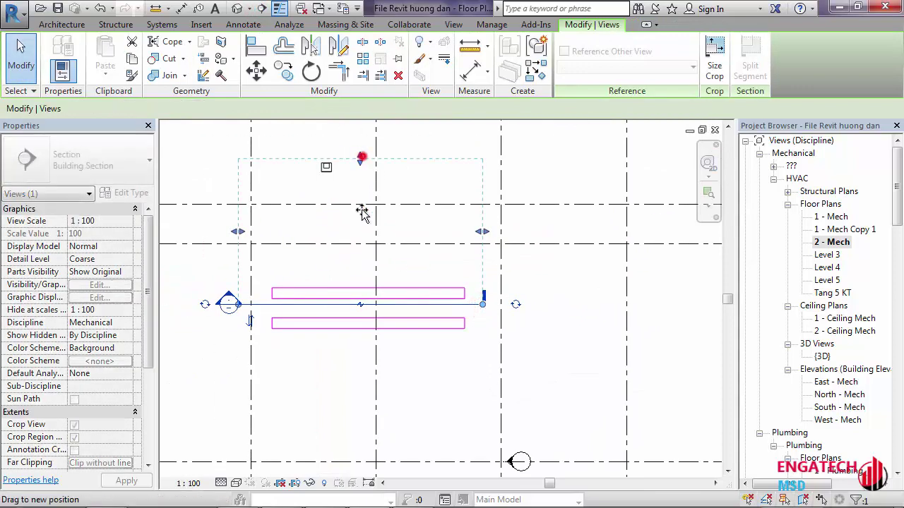
{"action": "left_click_drag", "start_coordinate": [362, 159], "coordinate": [360, 272]}
{"action": "left_click", "coordinate": [227, 316]}
{"action": "double_click", "coordinate": [227, 316]}
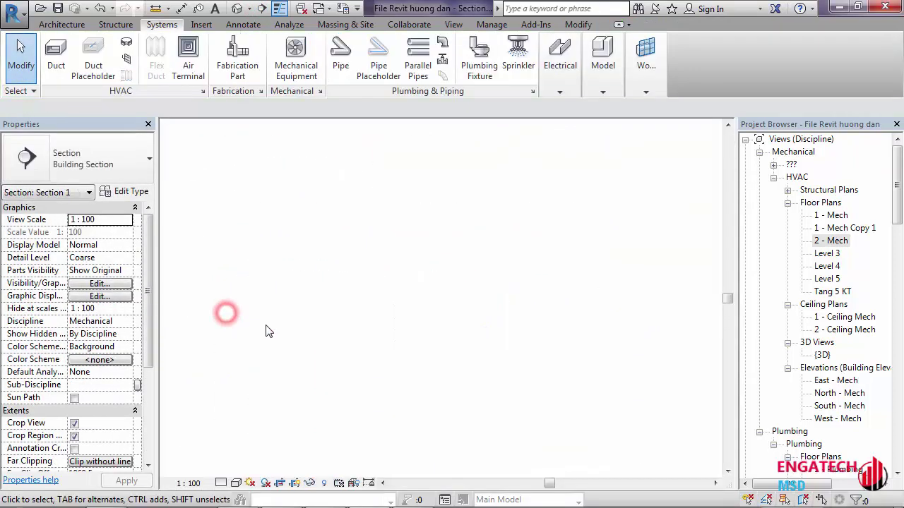
- Set Section 1 to Fine detail level and Wireframe visual style
{"action": "left_click", "coordinate": [221, 484]}
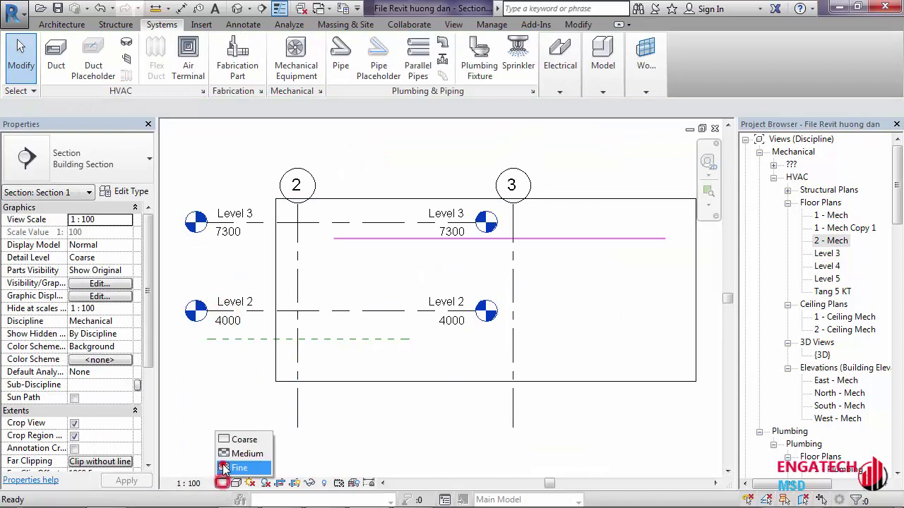
{"action": "left_click", "coordinate": [223, 464]}
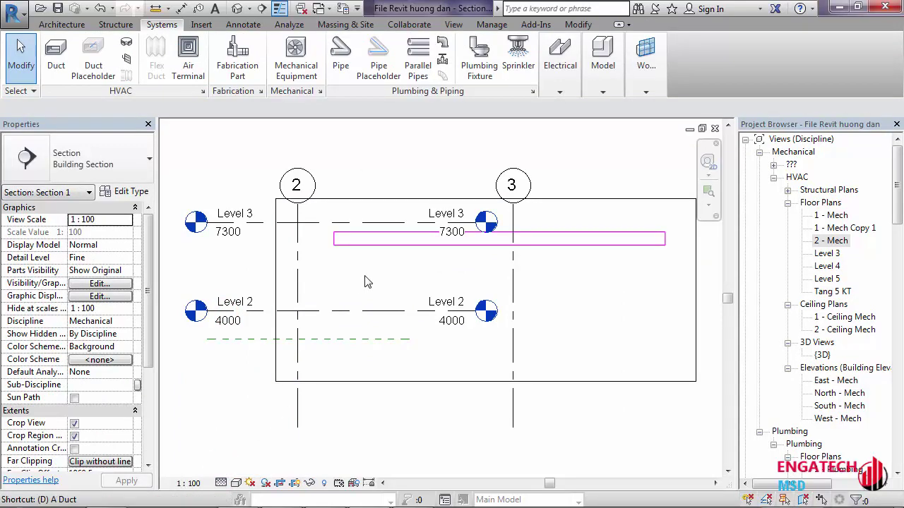
{"action": "key", "text": "i"}
{"action": "left_click", "coordinate": [355, 314]}
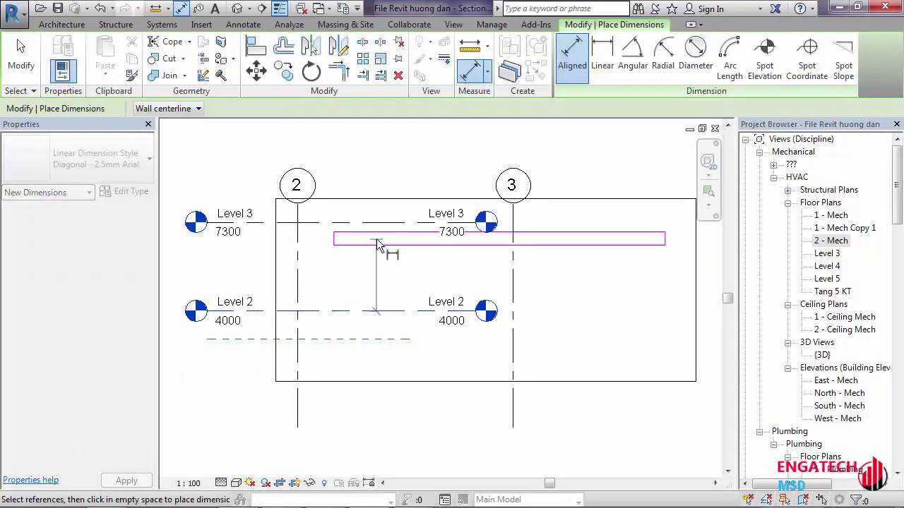
{"action": "key", "text": "Escape"}
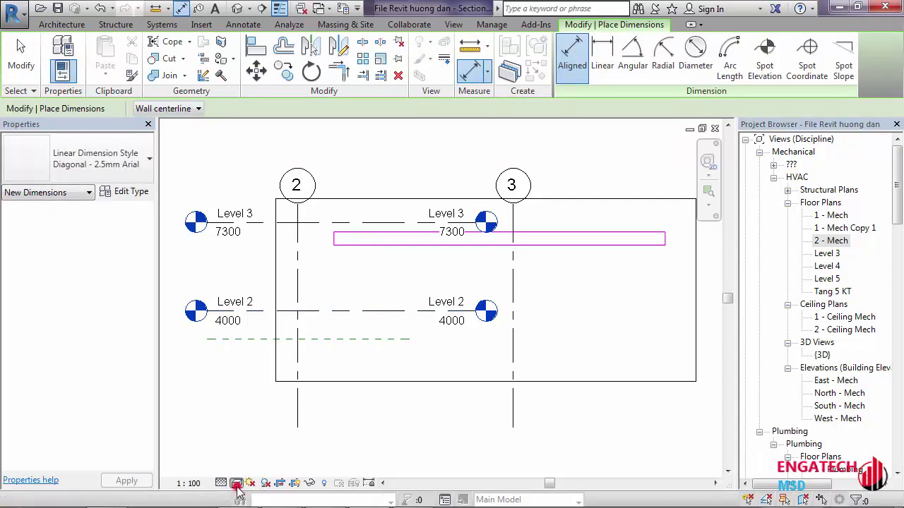
{"action": "left_click", "coordinate": [238, 487]}
{"action": "left_click", "coordinate": [252, 396]}
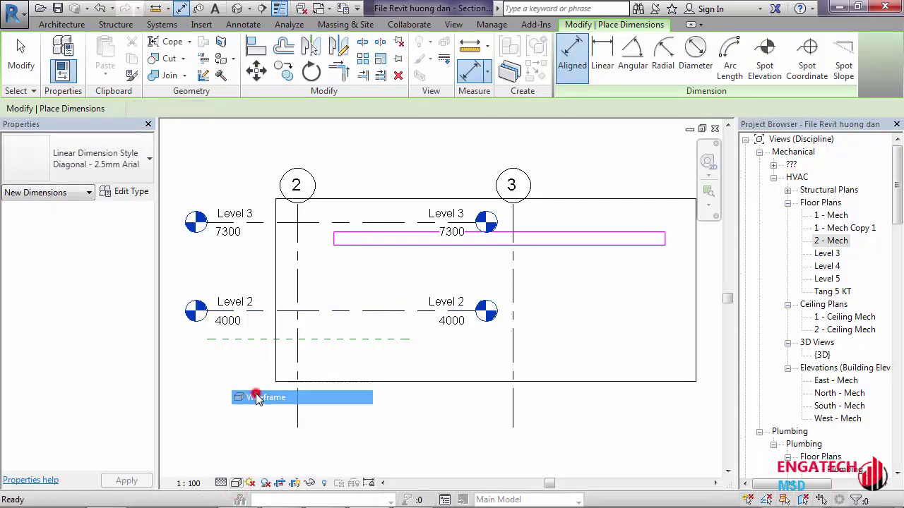
- Measure from Level 2 to the duct's bottom edge with an aligned dimension
{"action": "left_click", "coordinate": [363, 311]}
{"action": "left_click", "coordinate": [382, 238]}
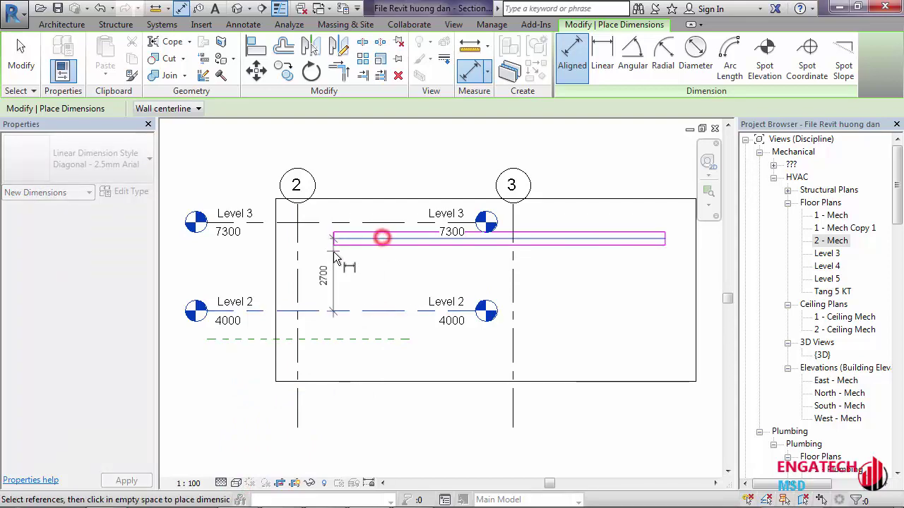
{"action": "scroll", "coordinate": [325, 265], "scroll_direction": "up", "scroll_amount": 1}
{"action": "scroll", "coordinate": [324, 264], "scroll_direction": "up", "scroll_amount": 1}
{"action": "scroll", "coordinate": [325, 265], "scroll_direction": "down", "scroll_amount": 1}
{"action": "scroll", "coordinate": [325, 264], "scroll_direction": "down", "scroll_amount": 1}
{"action": "key", "text": "Escape"}
{"action": "key", "text": "Escape"}
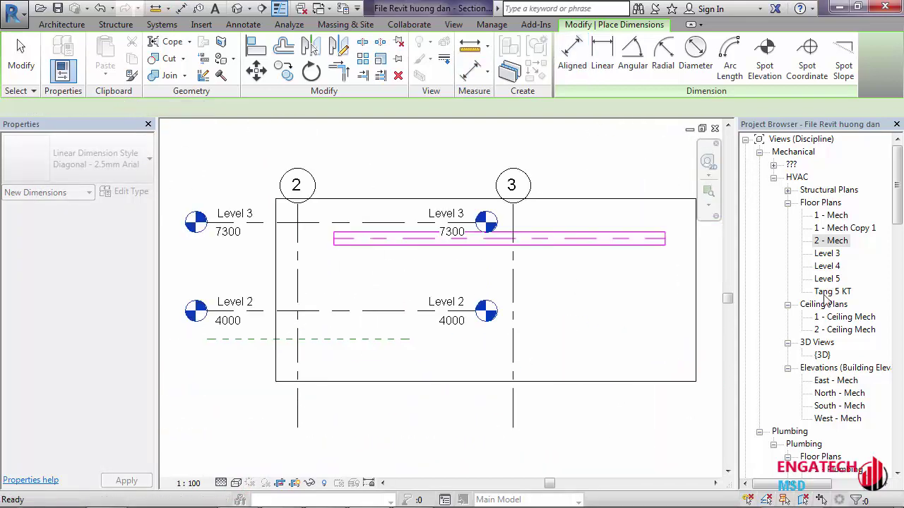
- On the 2 - Mech plan, move the section line below both ducts
{"action": "double_click", "coordinate": [830, 240]}
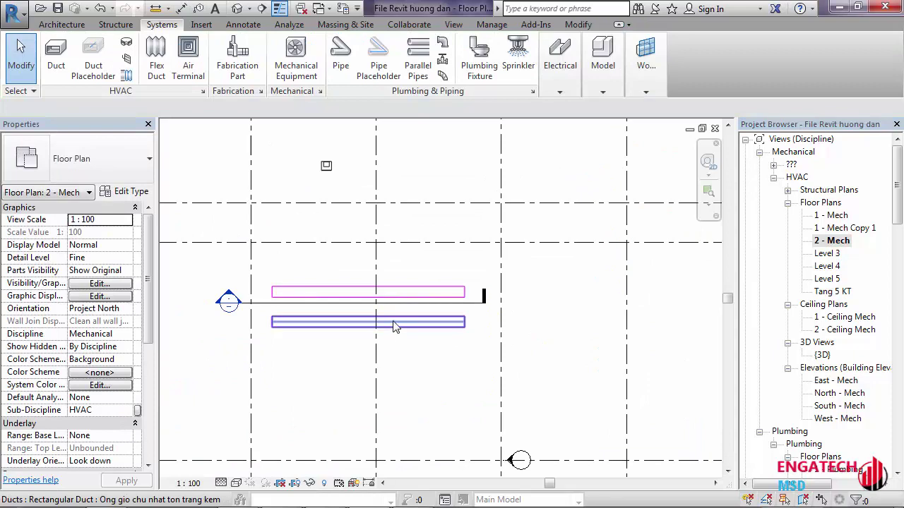
{"action": "left_click", "coordinate": [398, 303]}
{"action": "key", "text": "Escape"}
{"action": "left_click", "coordinate": [396, 307]}
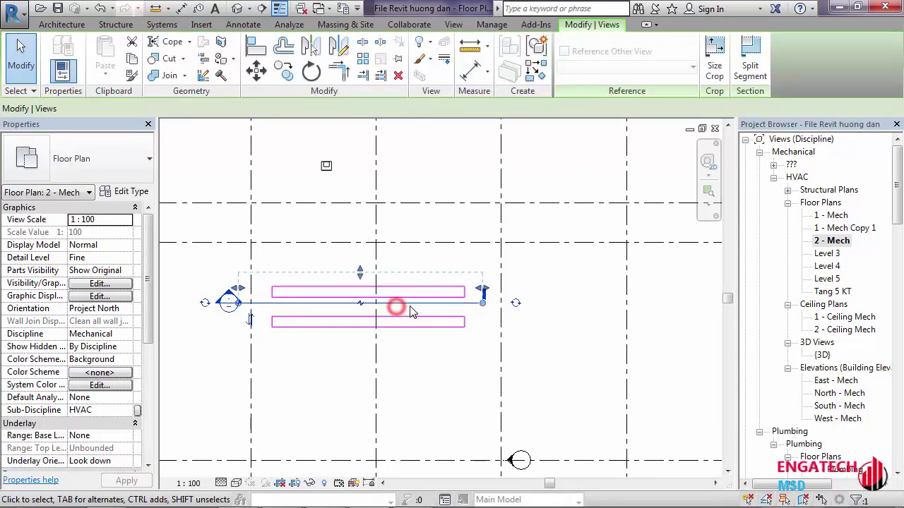
{"action": "left_click_drag", "start_coordinate": [410, 304], "coordinate": [417, 342]}
{"action": "key", "text": "Escape"}
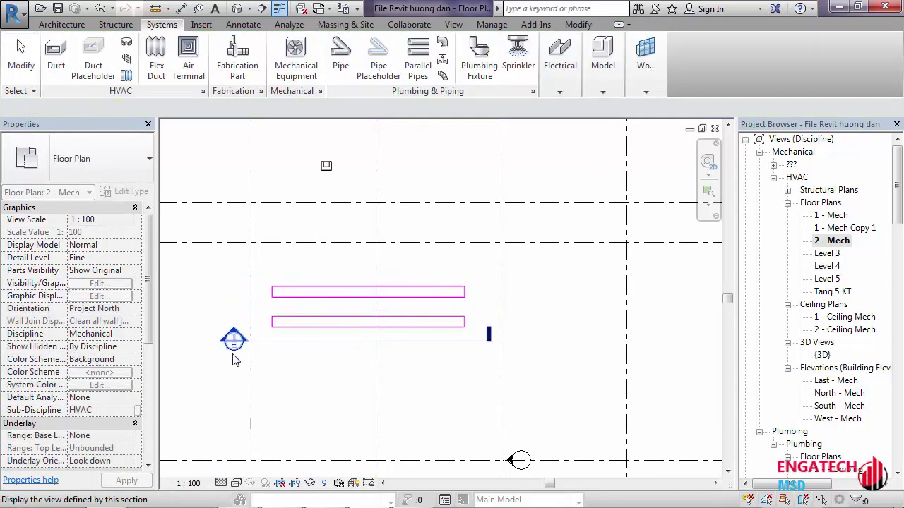
- Reopen Section 1 and dimension Level 2 to the duct bottom, confirming 2700 mm
{"action": "double_click", "coordinate": [234, 354]}
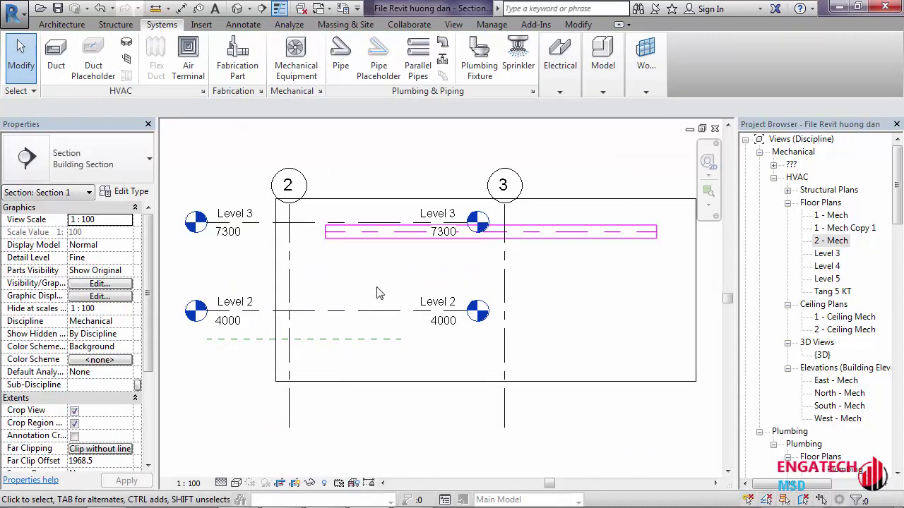
{"action": "key", "text": "d"}
{"action": "key", "text": "i"}
{"action": "left_click", "coordinate": [364, 311]}
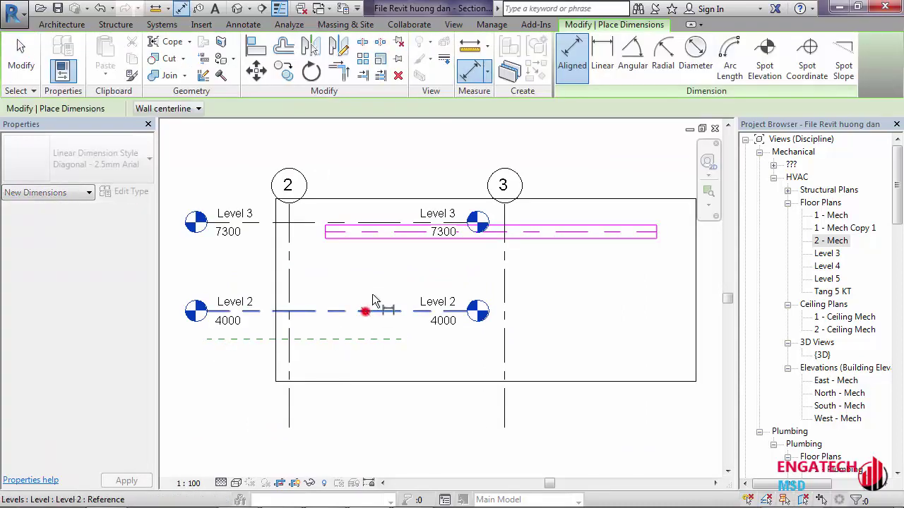
{"action": "left_click", "coordinate": [395, 240]}
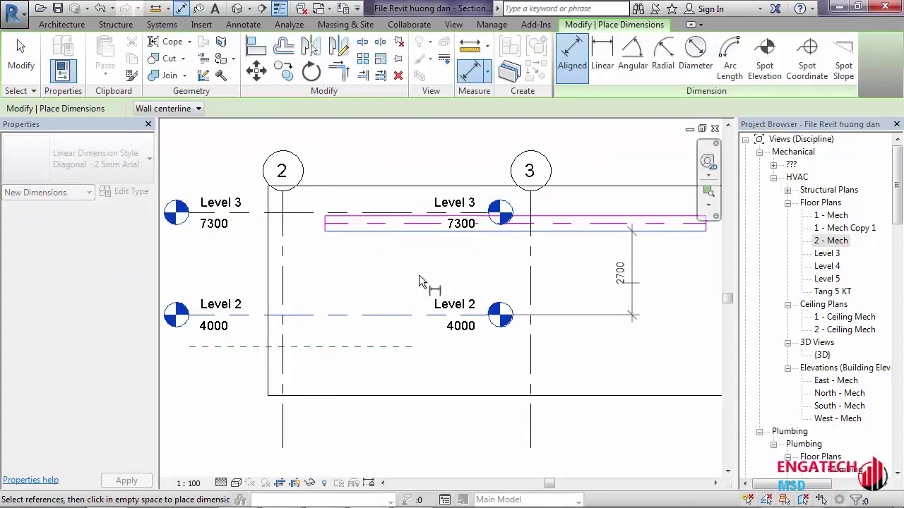
{"action": "double_click", "coordinate": [830, 242]}
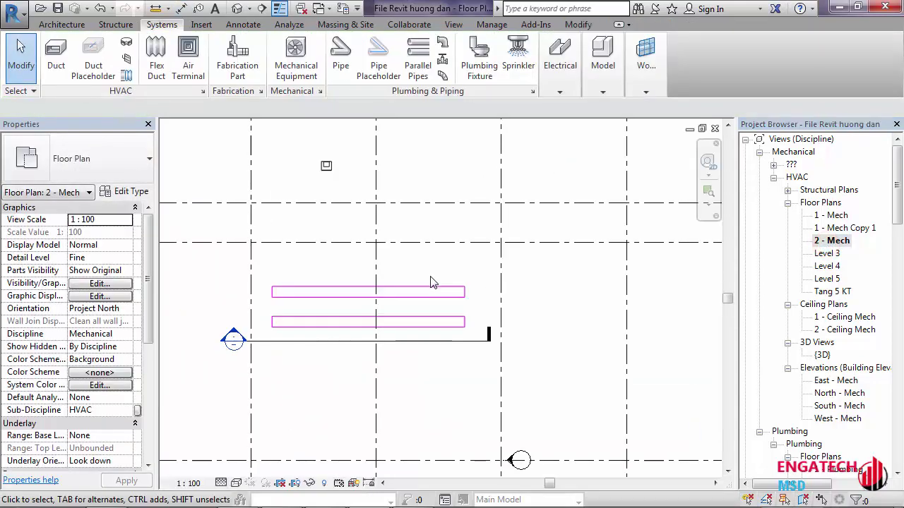
- Review the lower duct, then set the upper duct's horizontal justification to Left
{"action": "left_click", "coordinate": [362, 315]}
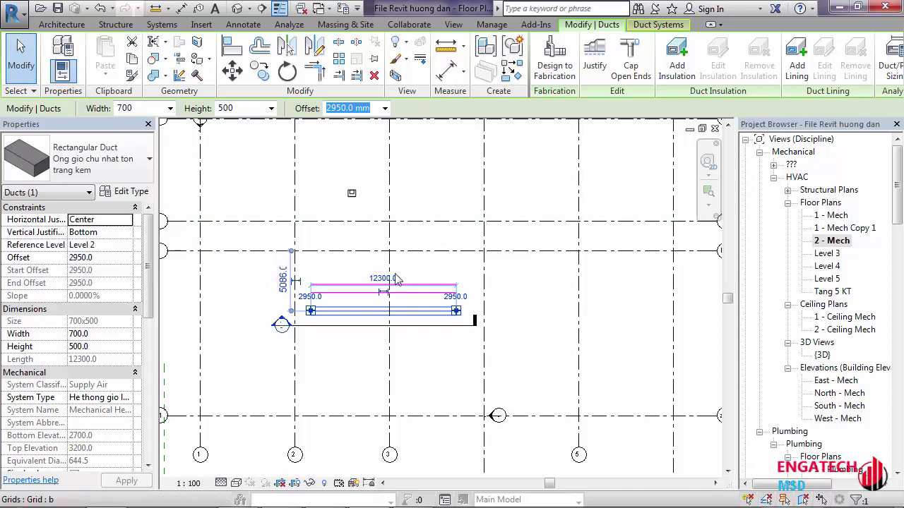
{"action": "key", "text": "Escape"}
{"action": "scroll", "coordinate": [289, 306], "scroll_direction": "up", "scroll_amount": 2}
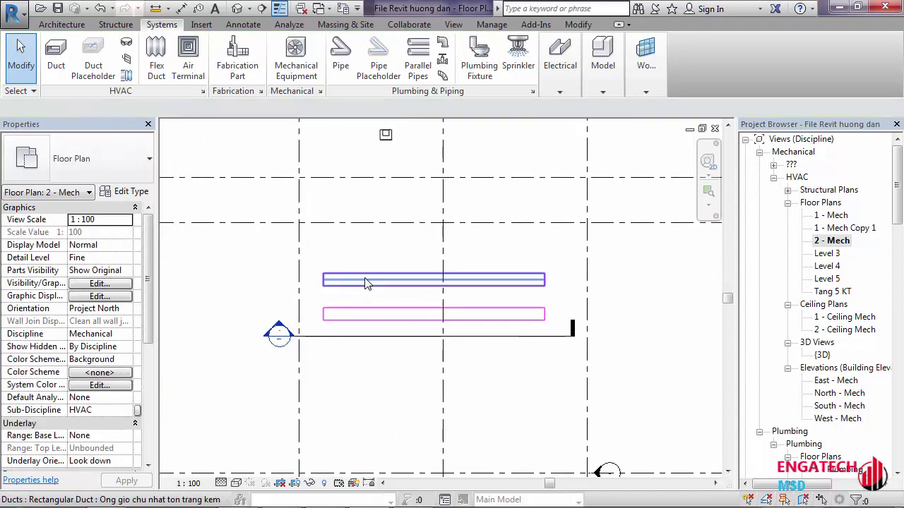
{"action": "left_click", "coordinate": [366, 279]}
{"action": "left_click", "coordinate": [126, 221]}
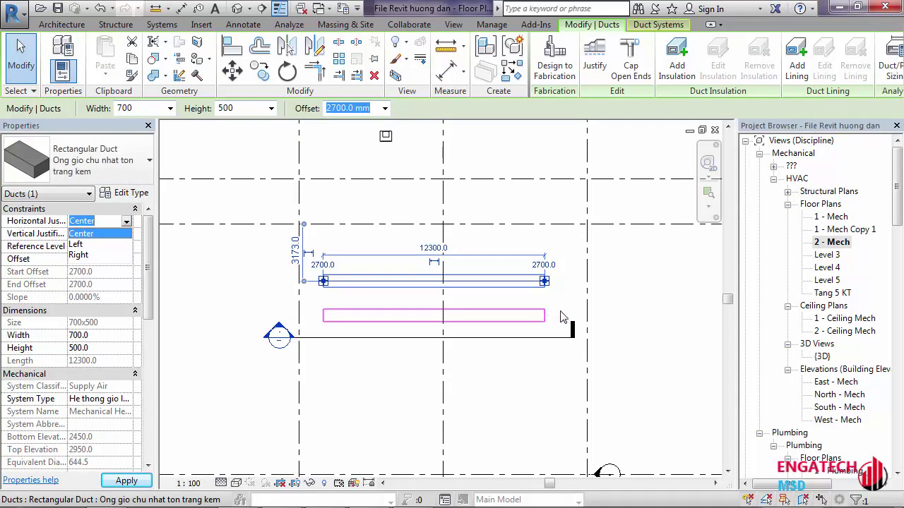
{"action": "left_click", "coordinate": [83, 244]}
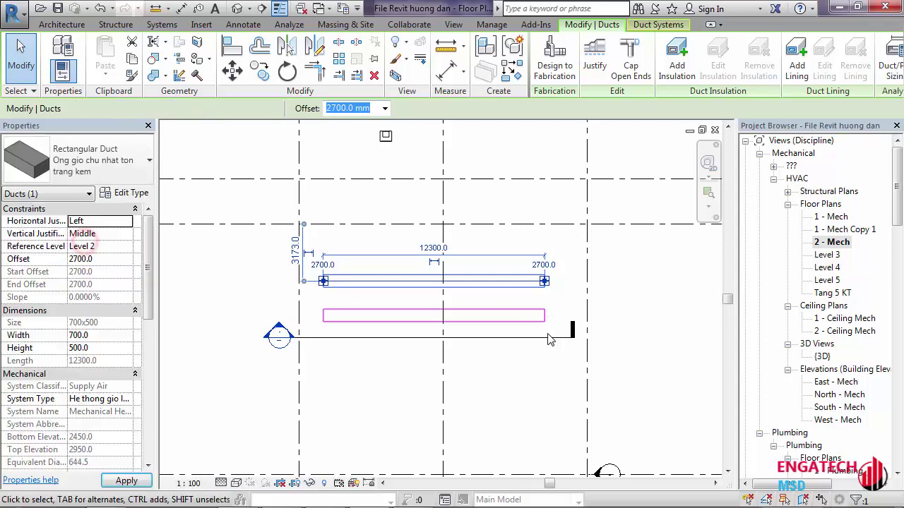
{"action": "key", "text": "Escape"}
- Change the duct's horizontal justification to Right
{"action": "scroll", "coordinate": [529, 284], "scroll_direction": "up", "scroll_amount": 2}
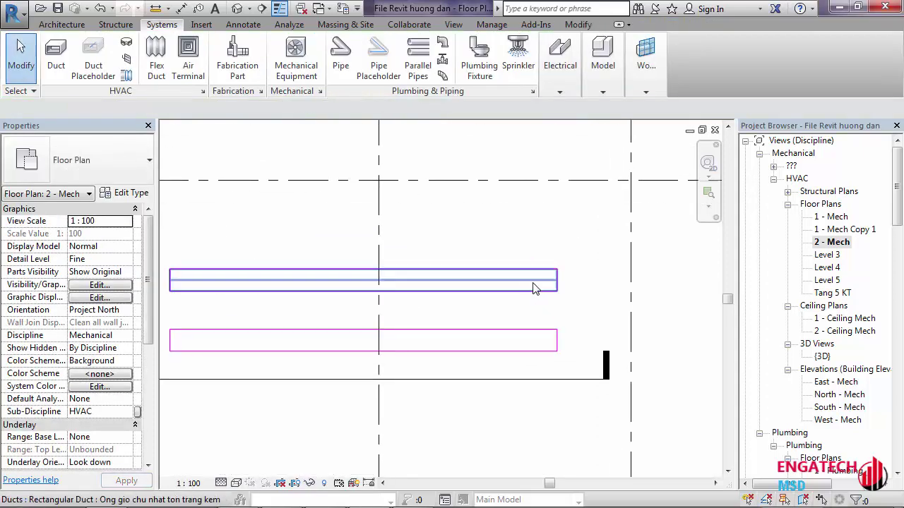
{"action": "left_click", "coordinate": [548, 276]}
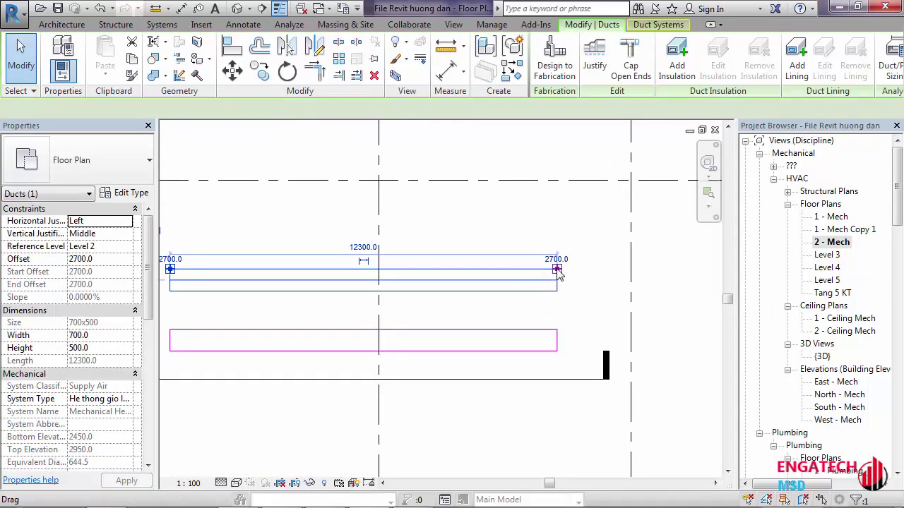
{"action": "left_click", "coordinate": [133, 221]}
{"action": "left_click", "coordinate": [83, 254]}
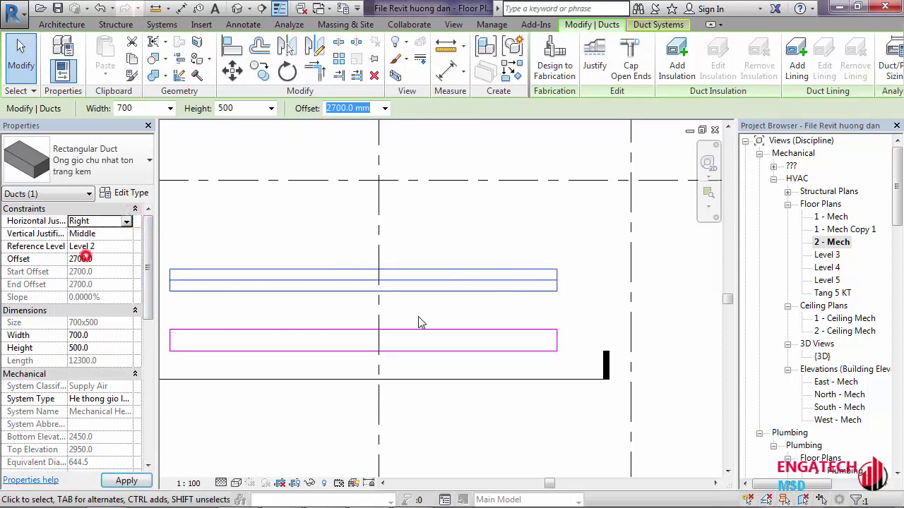
{"action": "key", "text": "Escape"}
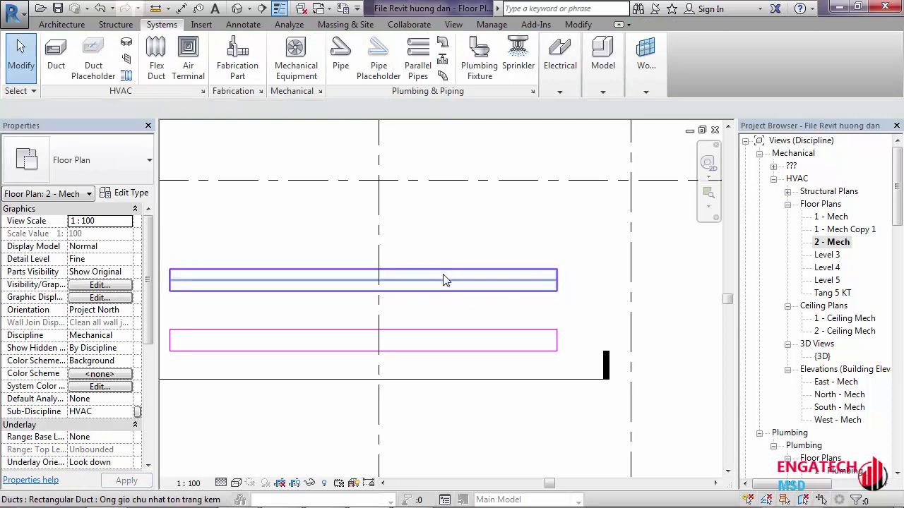
- Delete the upper duct, then the remaining lower duct
{"action": "scroll", "coordinate": [444, 278], "scroll_direction": "down", "scroll_amount": 2}
{"action": "left_click", "coordinate": [344, 294]}
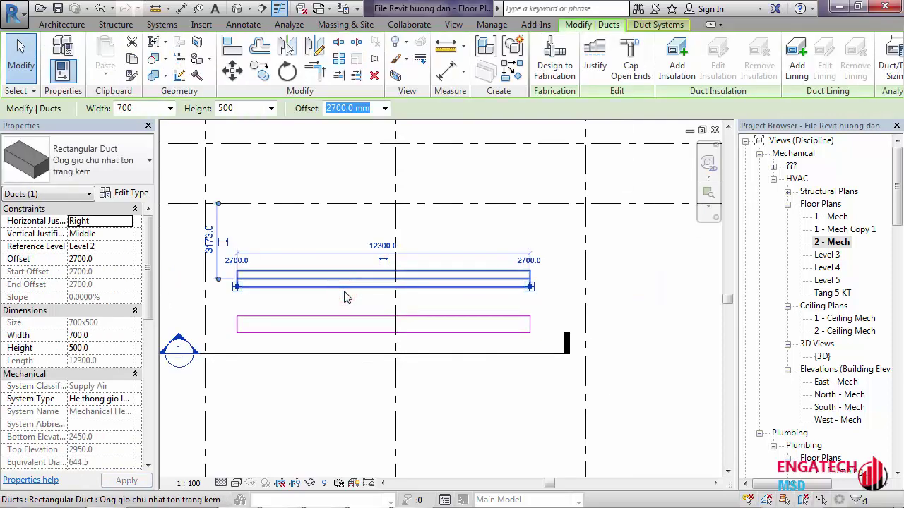
{"action": "key", "text": "Delete"}
{"action": "middle_click_drag", "start_coordinate": [346, 317], "coordinate": [374, 294]}
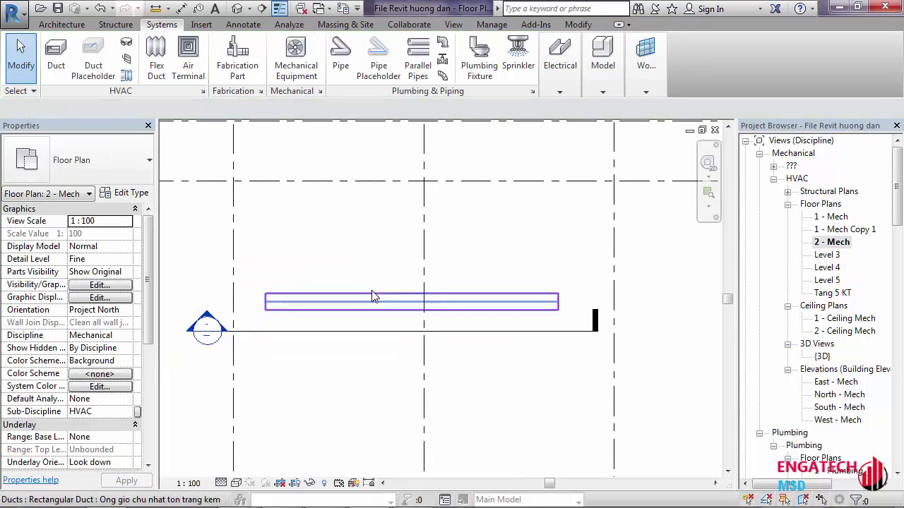
{"action": "left_click_drag", "start_coordinate": [375, 306], "coordinate": [367, 264]}
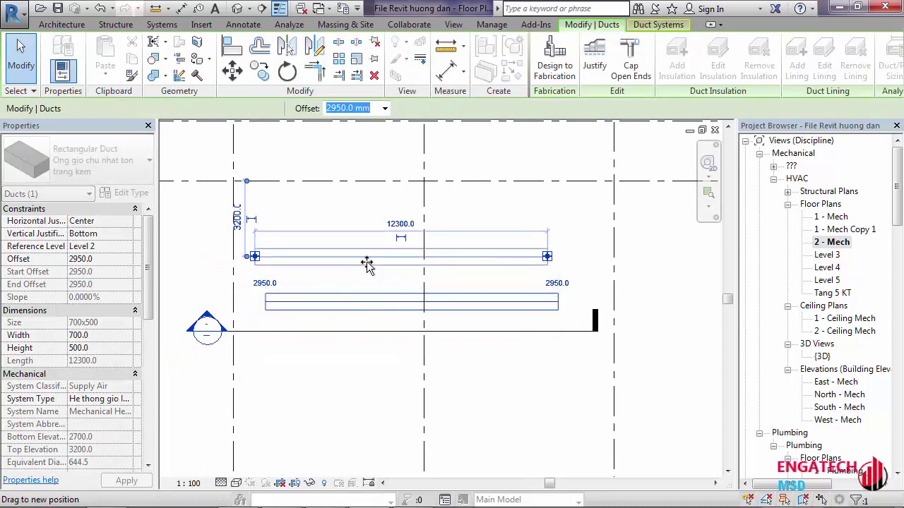
{"action": "key", "text": "Delete"}
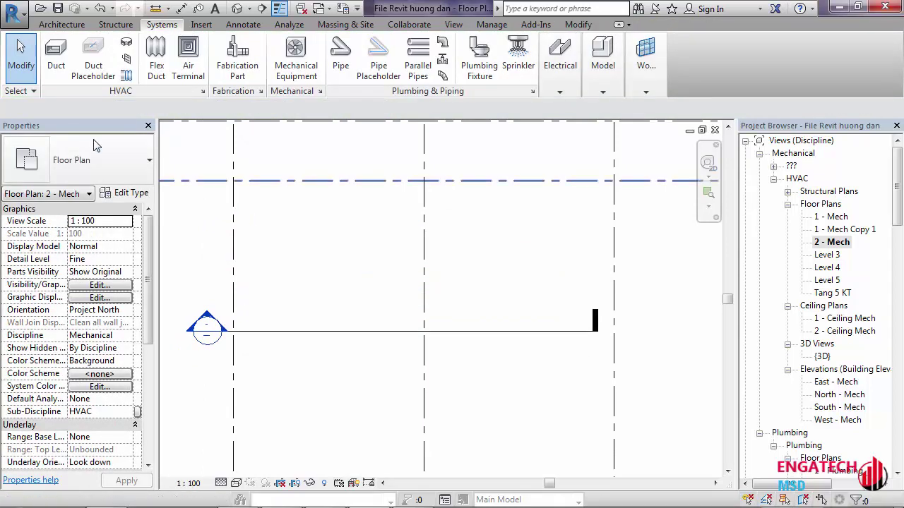
- Draw a 700×500 run with horizontal, 45° diagonal and vertical legs, ending at 2000 mm offset
{"action": "left_click", "coordinate": [48, 67]}
{"action": "left_click", "coordinate": [275, 266]}
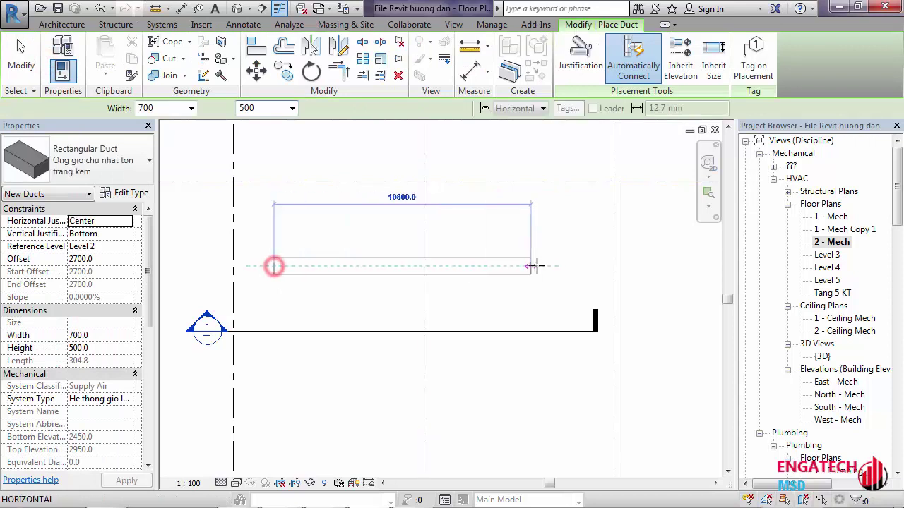
{"action": "left_click", "coordinate": [537, 265]}
{"action": "left_click", "coordinate": [535, 400]}
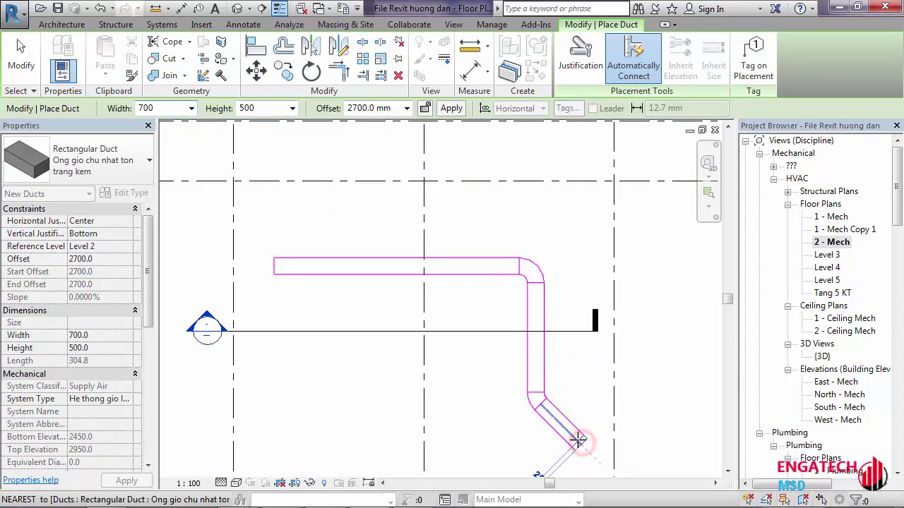
{"action": "middle_click_drag", "start_coordinate": [588, 450], "coordinate": [577, 382]}
{"action": "left_click", "coordinate": [574, 378]}
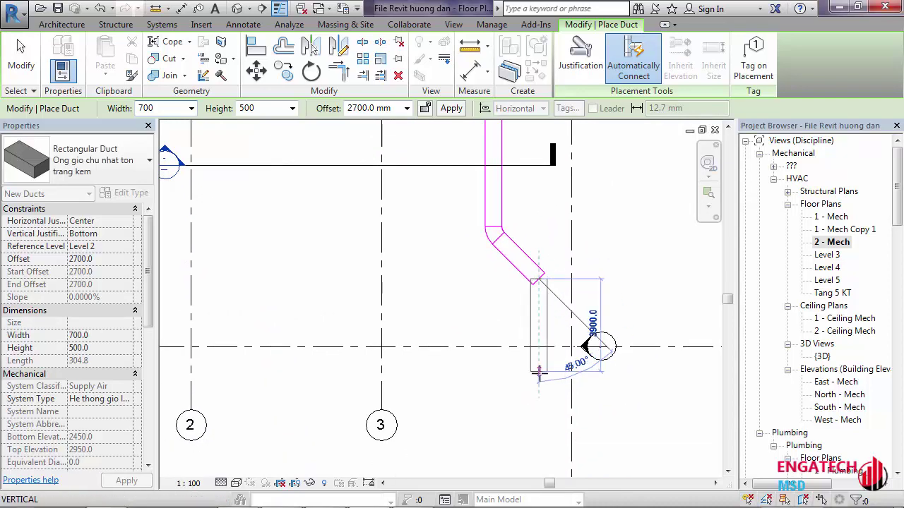
{"action": "left_click", "coordinate": [539, 374]}
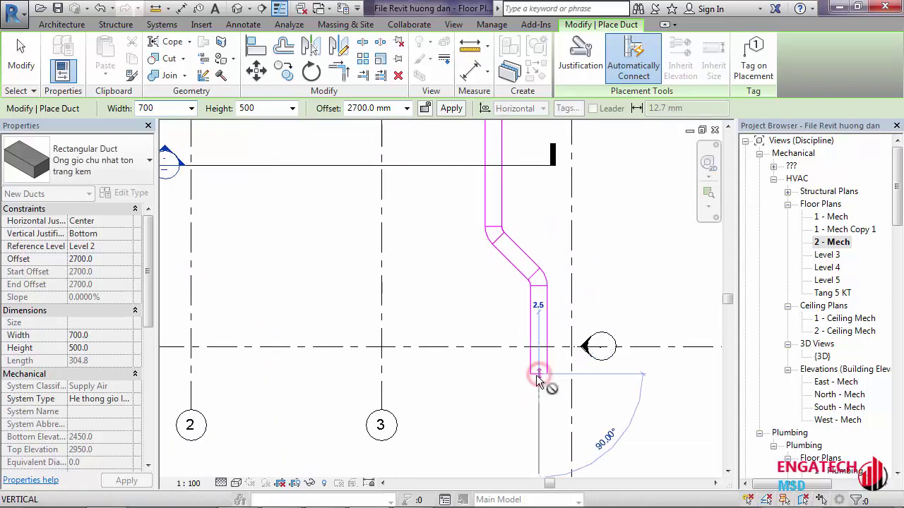
{"action": "left_click", "coordinate": [406, 110]}
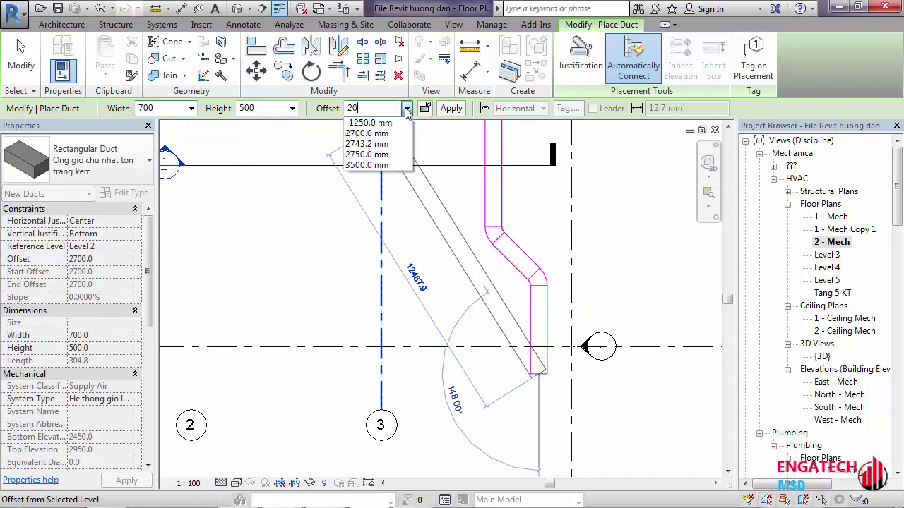
{"action": "type", "text": "00"}
{"action": "key", "text": "Return"}
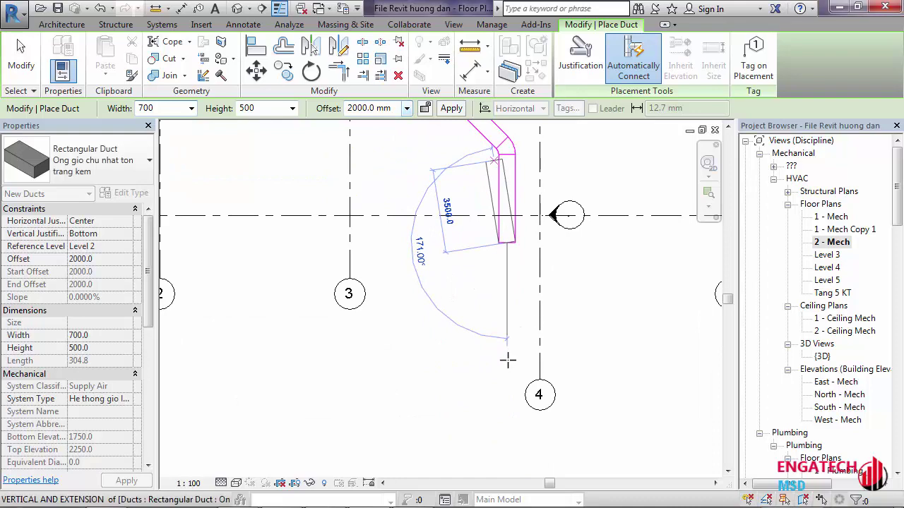
{"action": "left_click", "coordinate": [507, 362]}
{"action": "key", "text": "Escape"}
{"action": "key", "text": "Escape"}
{"action": "scroll", "coordinate": [512, 246], "scroll_direction": "up", "scroll_amount": 2}
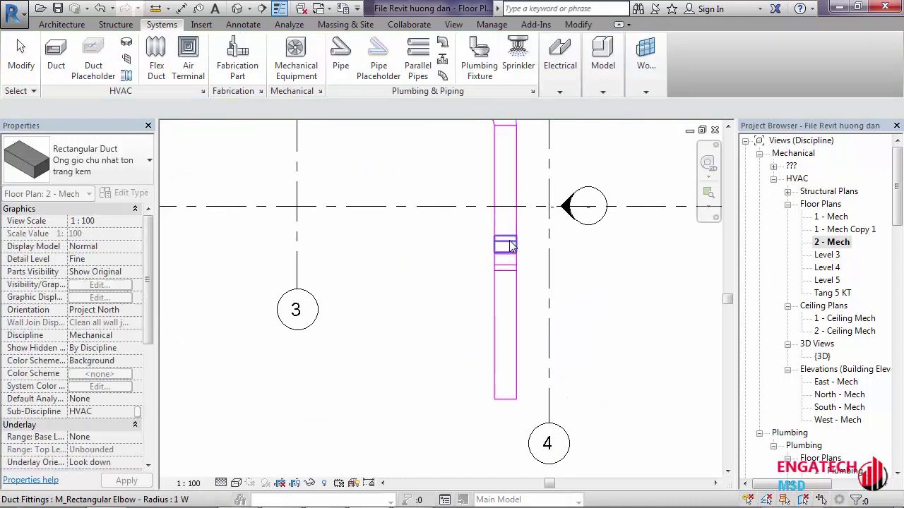
{"action": "scroll", "coordinate": [512, 246], "scroll_direction": "up", "scroll_amount": 2}
{"action": "left_click", "coordinate": [240, 12]}
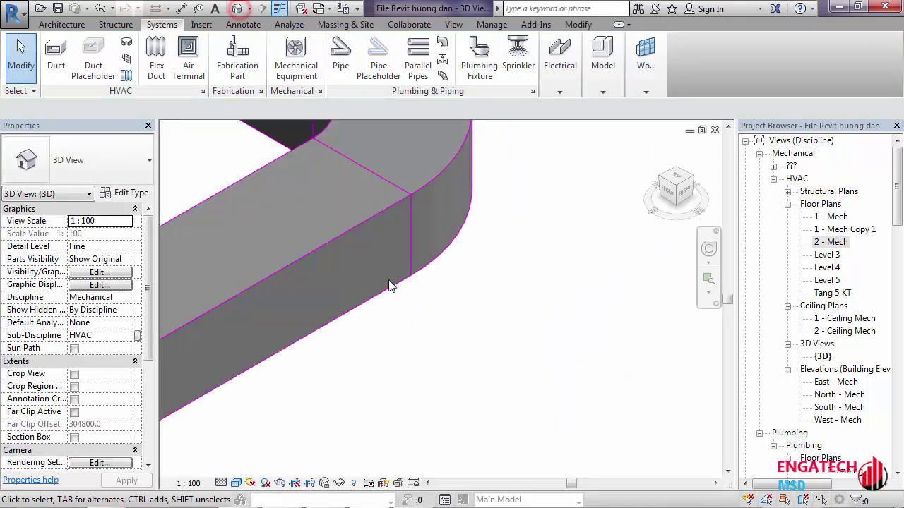
{"action": "scroll", "coordinate": [406, 300], "scroll_direction": "down", "scroll_amount": 2}
{"action": "scroll", "coordinate": [418, 310], "scroll_direction": "down", "scroll_amount": 3}
{"action": "scroll", "coordinate": [423, 304], "scroll_direction": "up", "scroll_amount": 3}
{"action": "scroll", "coordinate": [301, 385], "scroll_direction": "up", "scroll_amount": 2}
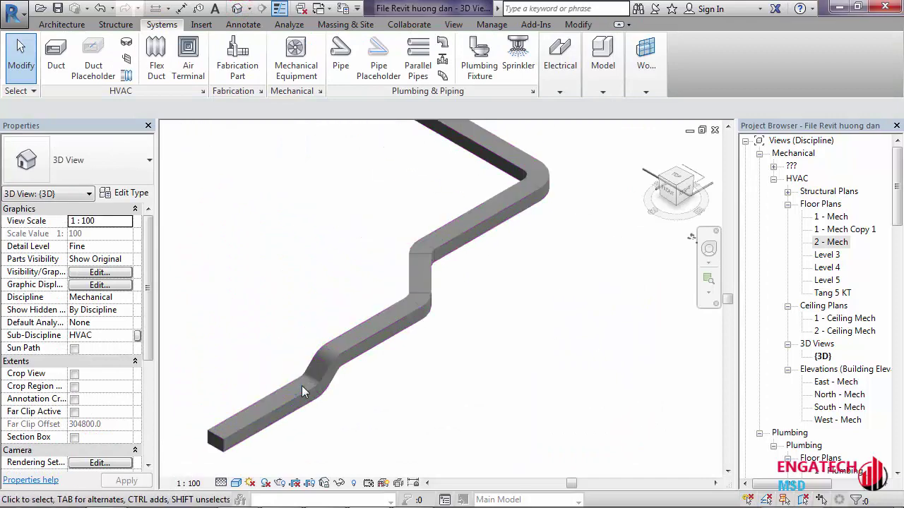
{"action": "scroll", "coordinate": [332, 402], "scroll_direction": "up", "scroll_amount": 3}
{"action": "left_click", "coordinate": [339, 401]}
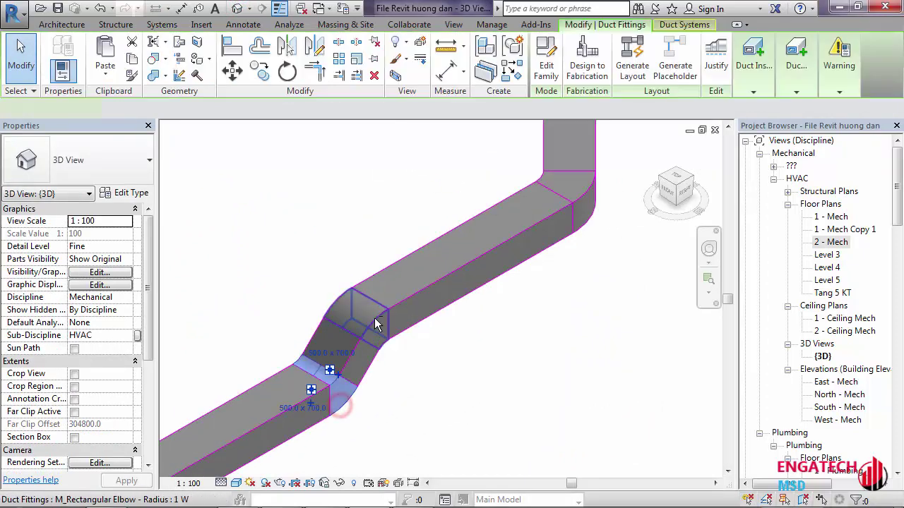
{"action": "left_click", "coordinate": [299, 409]}
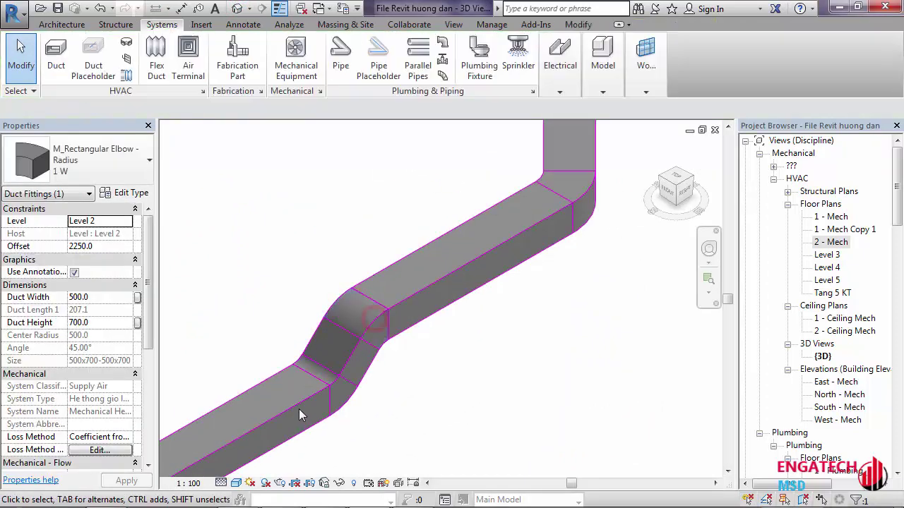
{"action": "left_click", "coordinate": [416, 290]}
{"action": "left_click", "coordinate": [432, 333]}
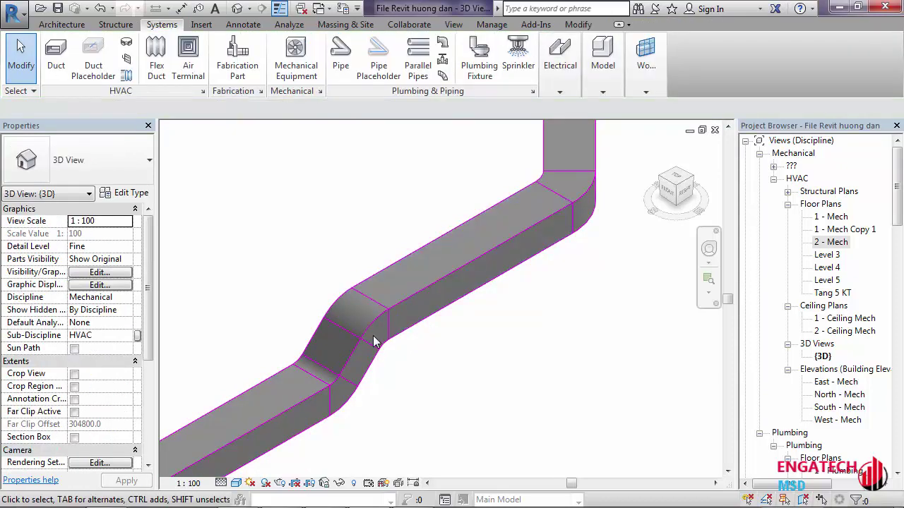
{"action": "left_click", "coordinate": [364, 382]}
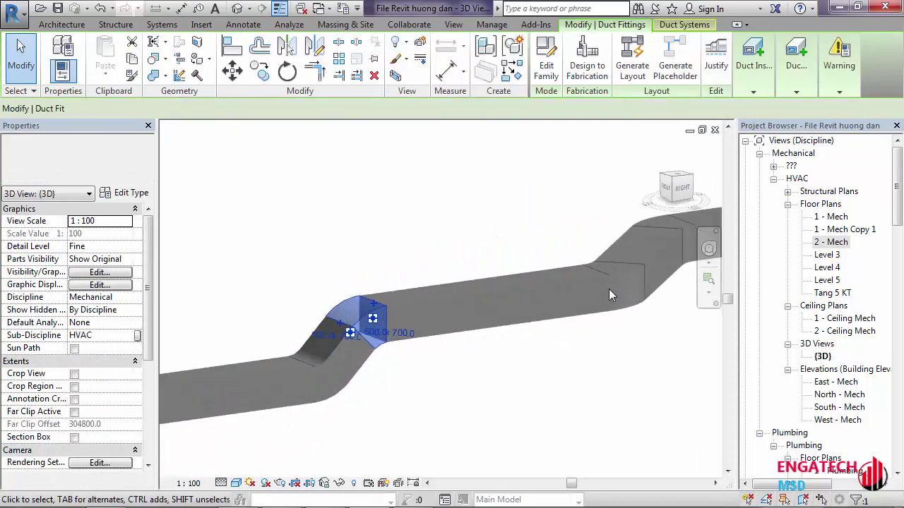
{"action": "double_click", "coordinate": [829, 240]}
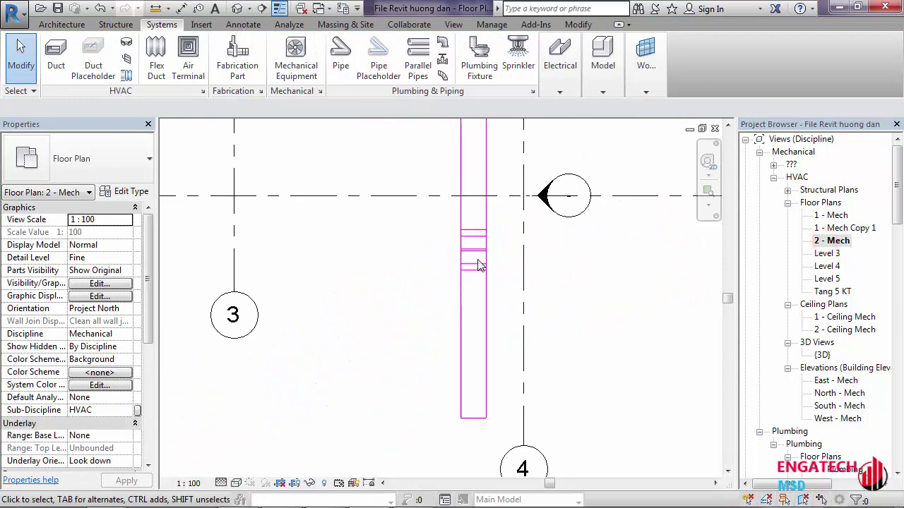
- Window-select the lower duct part with its fittings and delete it
{"action": "left_click", "coordinate": [491, 288]}
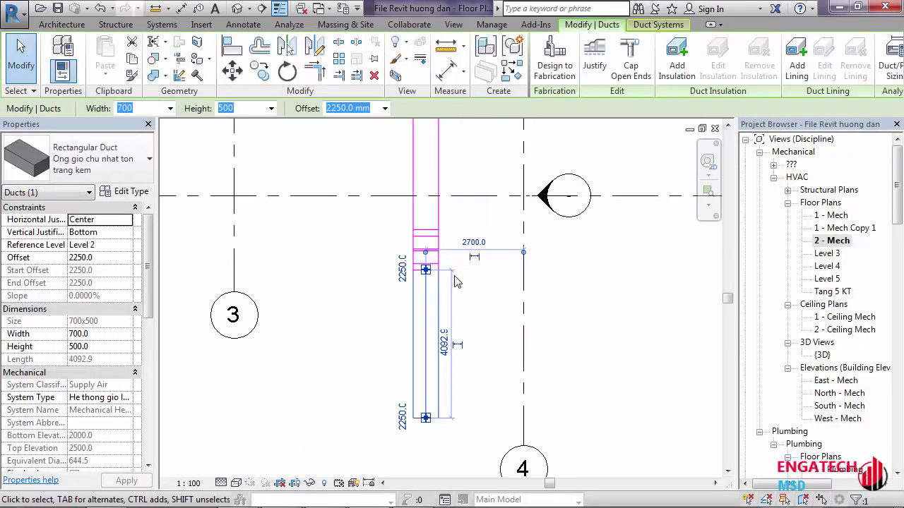
{"action": "left_click", "coordinate": [458, 278]}
{"action": "left_click_drag", "start_coordinate": [497, 282], "coordinate": [468, 261]}
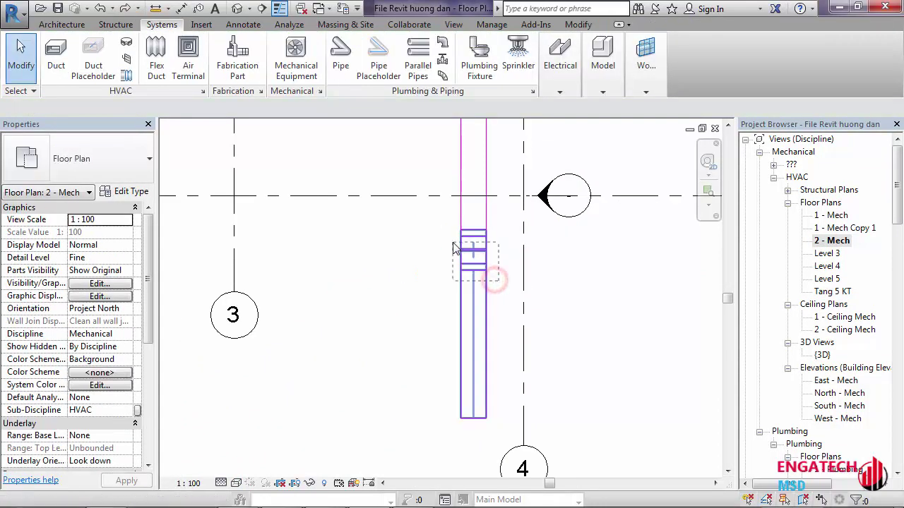
{"action": "key", "text": "Delete"}
- Draw Duct from the open end, keeping height 500 and setting offset to 1000 mm
{"action": "left_click", "coordinate": [476, 233]}
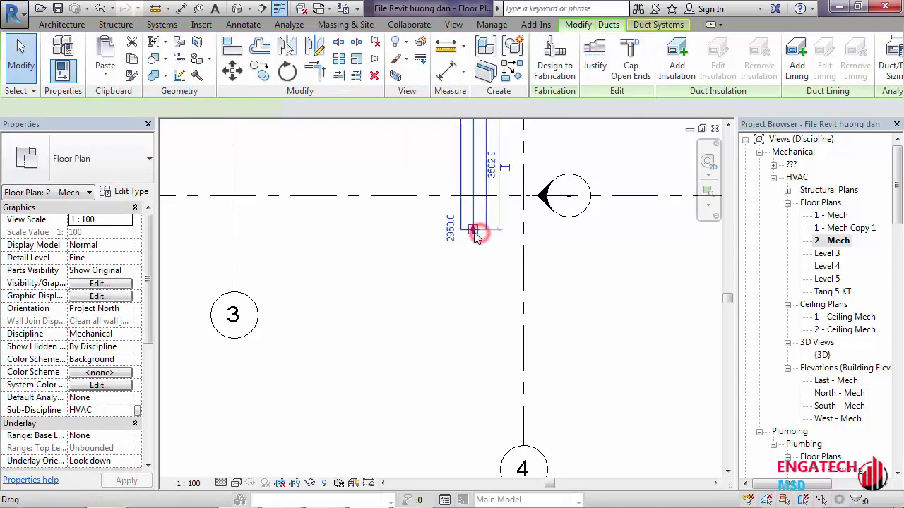
{"action": "right_click", "coordinate": [486, 247]}
{"action": "left_click", "coordinate": [508, 206]}
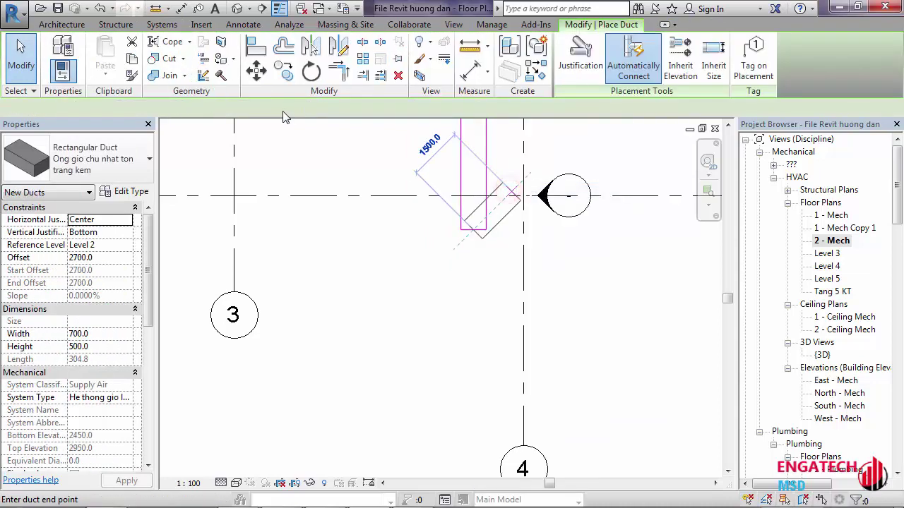
{"action": "left_click", "coordinate": [293, 108]}
{"action": "left_click", "coordinate": [292, 108]}
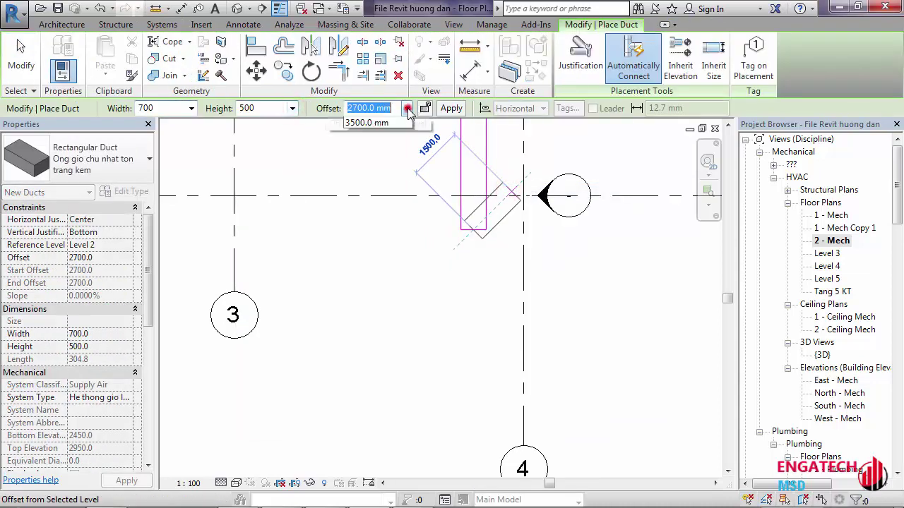
{"action": "left_click", "coordinate": [407, 108]}
{"action": "type", "text": "1000"}
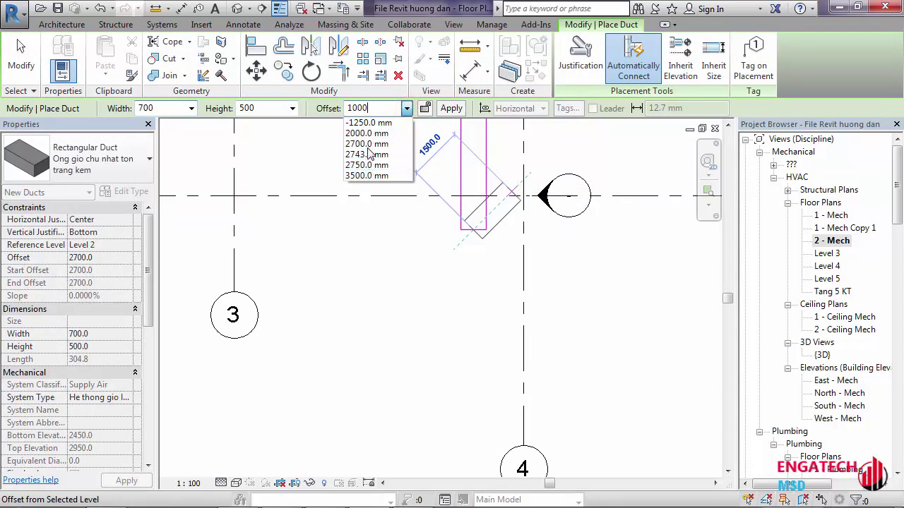
{"action": "key", "text": "Return"}
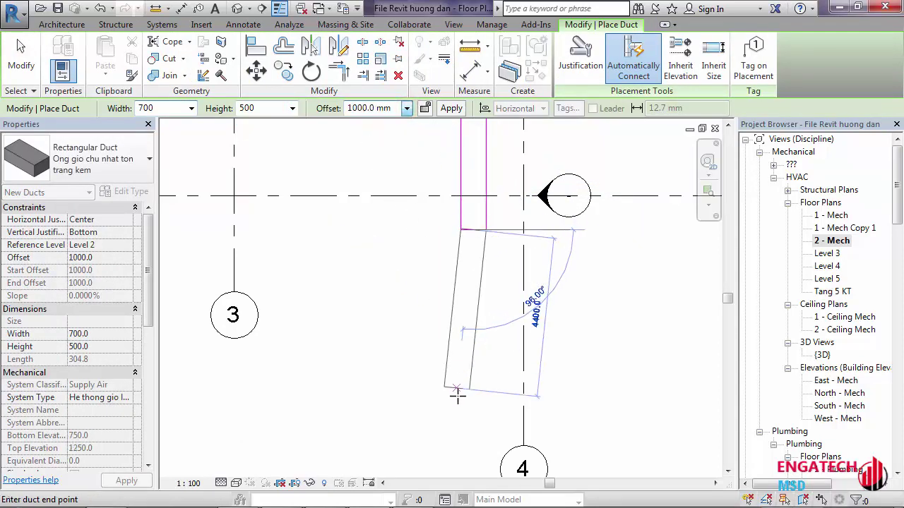
- Inspect the elbow and dropped duct in 3D, then reopen 2 - Mech zoomed on the run
{"action": "left_click", "coordinate": [237, 9]}
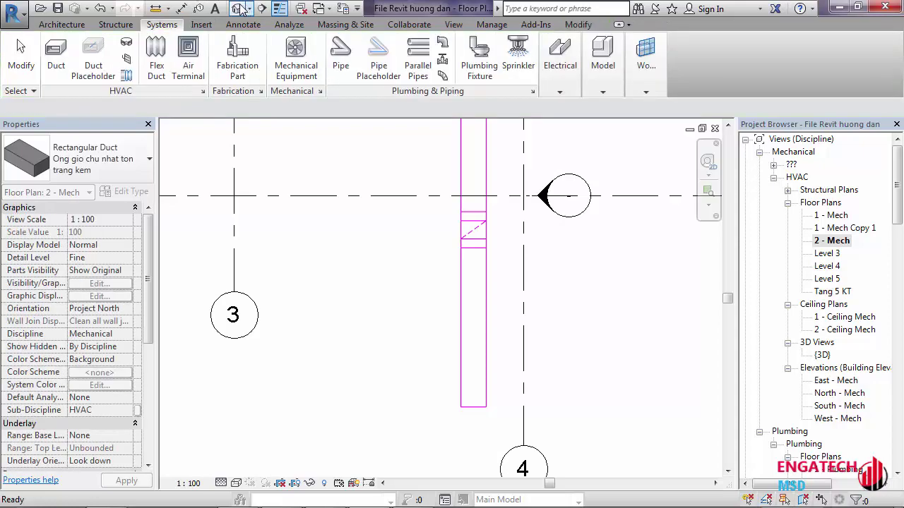
{"action": "mouse_move", "coordinate": [390, 295]}
{"action": "middle_mouse_down", "text": "shift"}
{"action": "mouse_move", "coordinate": [402, 367]}
{"action": "mouse_move", "coordinate": [396, 362]}
{"action": "middle_mouse_up", "text": "shift"}
{"action": "left_click", "coordinate": [407, 378]}
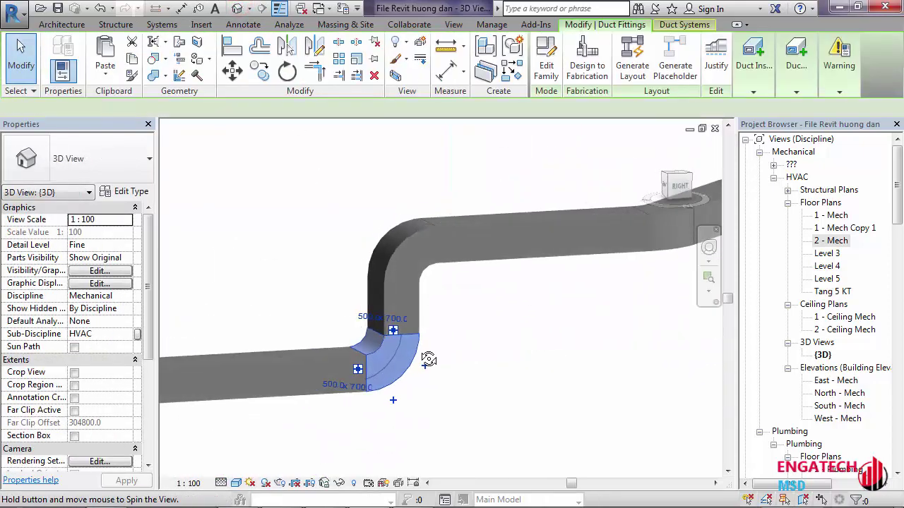
{"action": "left_click", "coordinate": [827, 241]}
{"action": "double_click", "coordinate": [828, 241]}
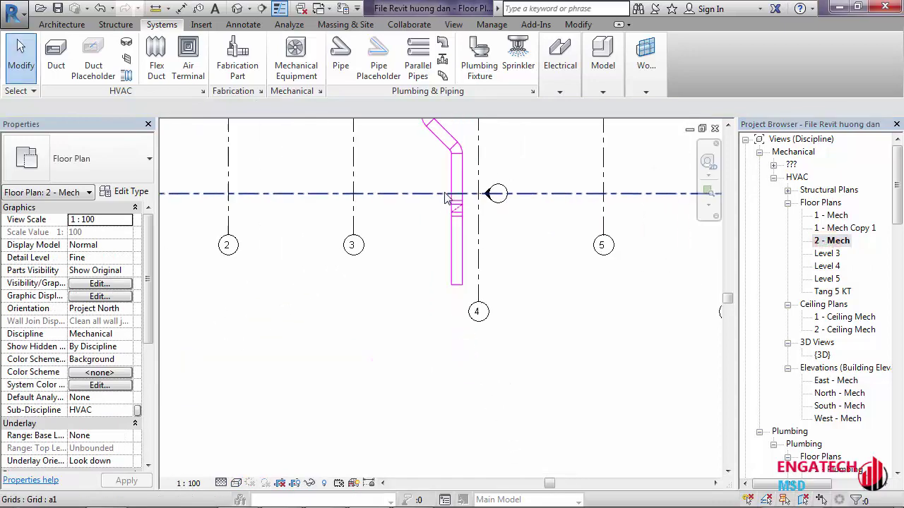
{"action": "mouse_move", "coordinate": [459, 309]}
{"action": "middle_mouse_down"}
{"action": "mouse_move", "coordinate": [381, 261]}
{"action": "mouse_move", "coordinate": [395, 247]}
{"action": "middle_mouse_up"}
{"action": "scroll", "coordinate": [381, 261], "scroll_direction": "up", "scroll_amount": 2}
- With Inherit Size and Inherit Elevation on, draw a branch duct down off the horizontal duct
{"action": "key", "text": "a"}
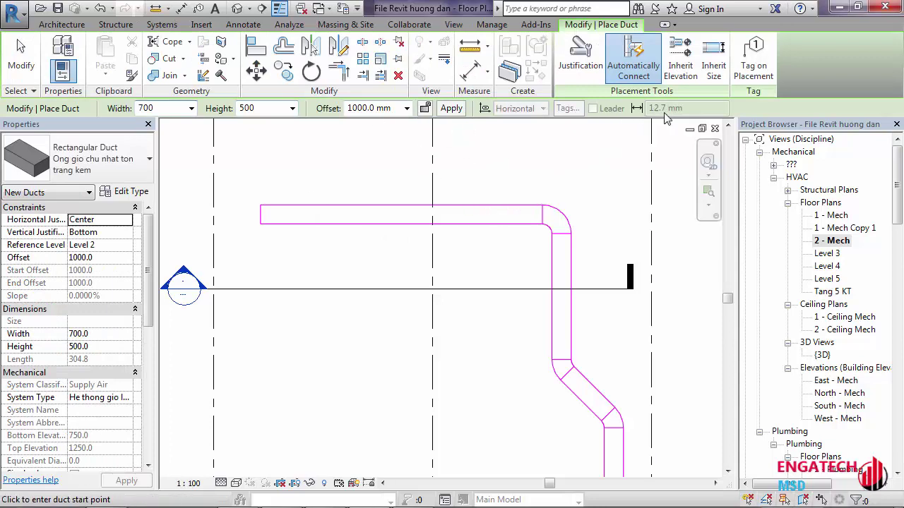
{"action": "left_click", "coordinate": [713, 56]}
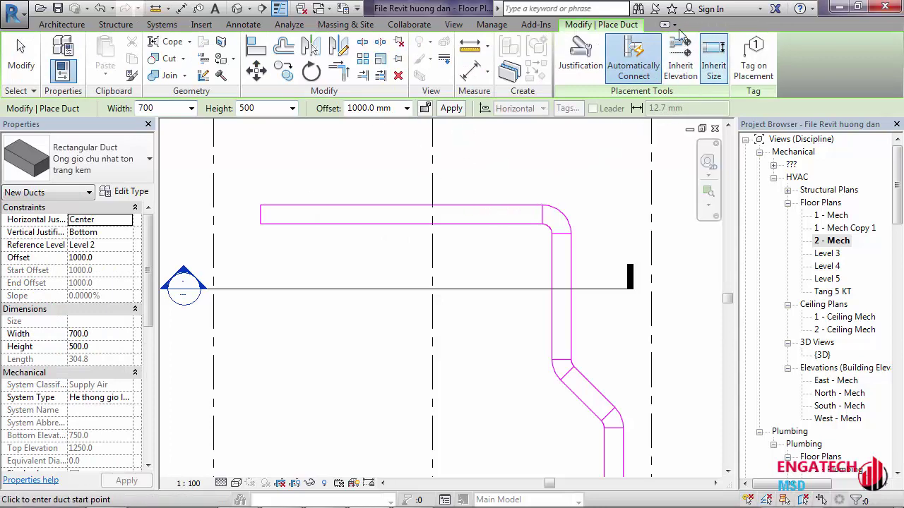
{"action": "left_click", "coordinate": [681, 66]}
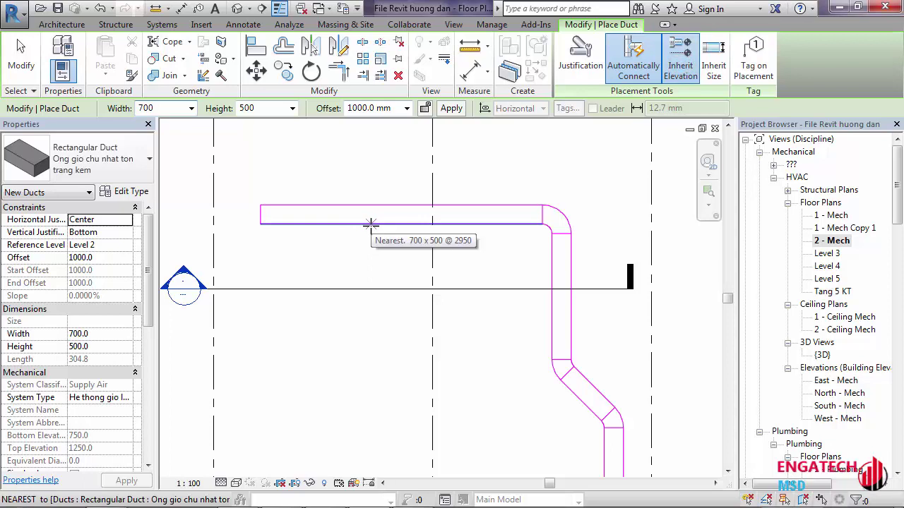
{"action": "scroll", "coordinate": [373, 223], "scroll_direction": "up", "scroll_amount": 2}
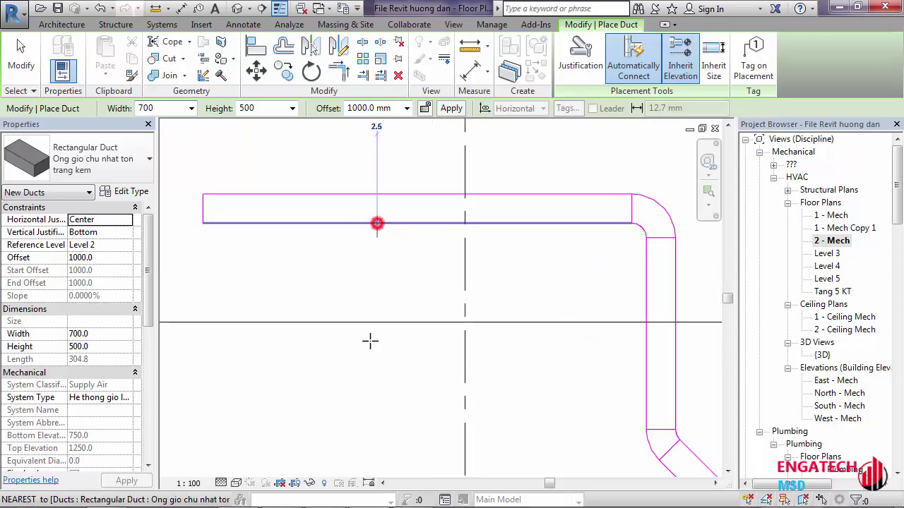
{"action": "left_click", "coordinate": [376, 395]}
{"action": "key", "text": "Escape"}
{"action": "key", "text": "Escape"}
- Select the beveled rectangular tap fitting on the branch to inspect it, then deselect
{"action": "scroll", "coordinate": [392, 237], "scroll_direction": "up", "scroll_amount": 2}
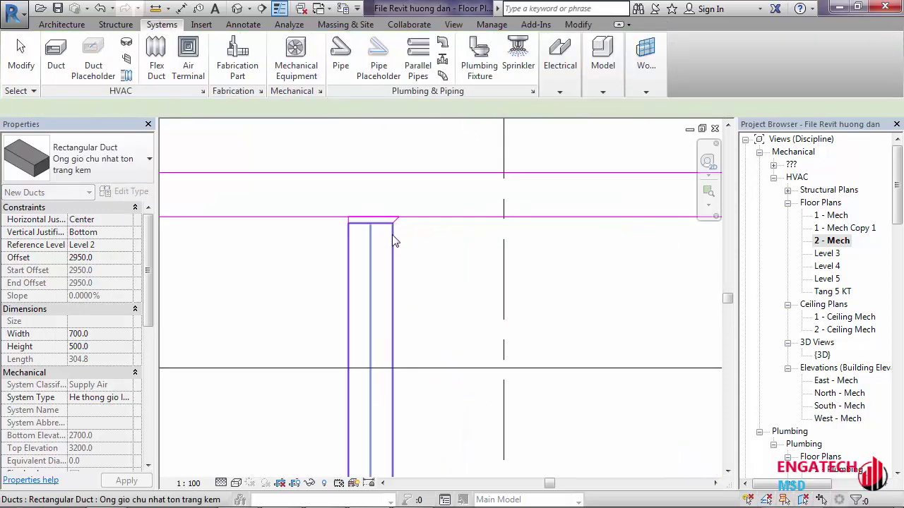
{"action": "scroll", "coordinate": [394, 241], "scroll_direction": "up", "scroll_amount": 2}
{"action": "left_click", "coordinate": [398, 215]}
{"action": "scroll", "coordinate": [377, 256], "scroll_direction": "down", "scroll_amount": 3}
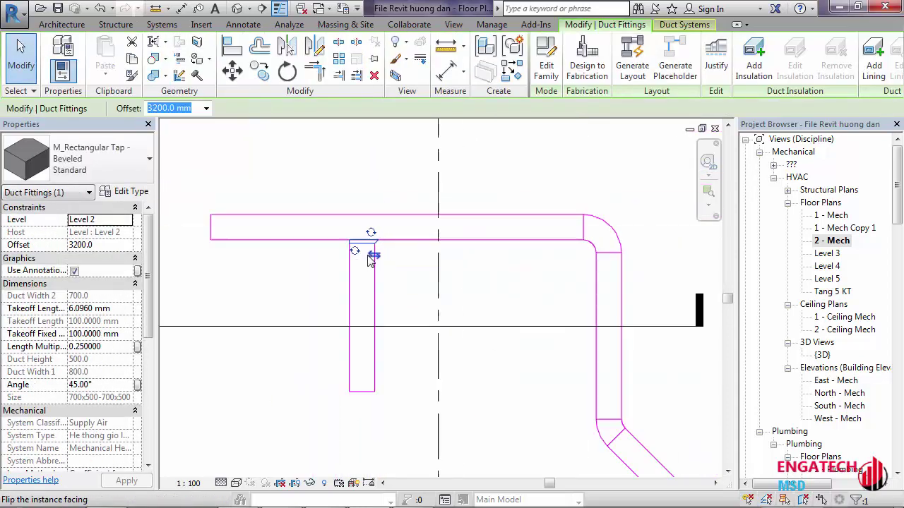
{"action": "scroll", "coordinate": [369, 261], "scroll_direction": "down", "scroll_amount": 2}
{"action": "key", "text": "Escape"}
{"action": "scroll", "coordinate": [385, 244], "scroll_direction": "up", "scroll_amount": 1}
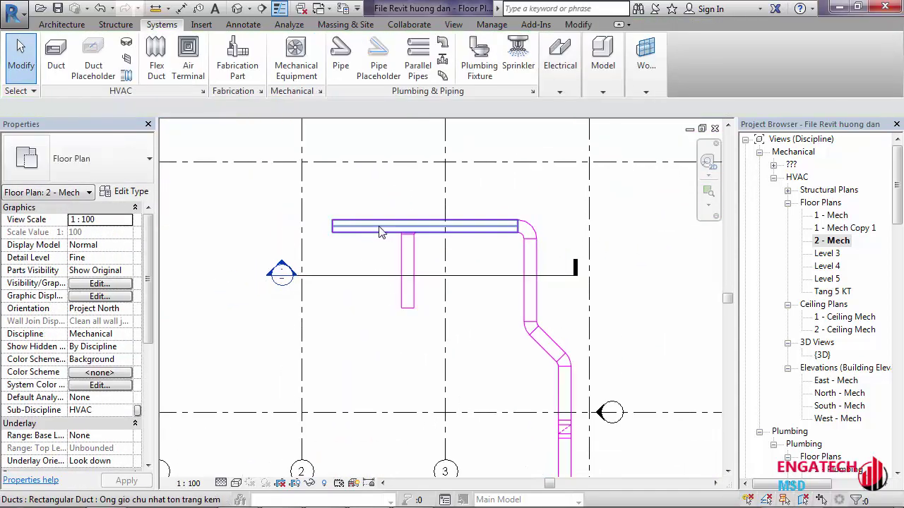
{"action": "scroll", "coordinate": [376, 298], "scroll_direction": "up", "scroll_amount": 1}
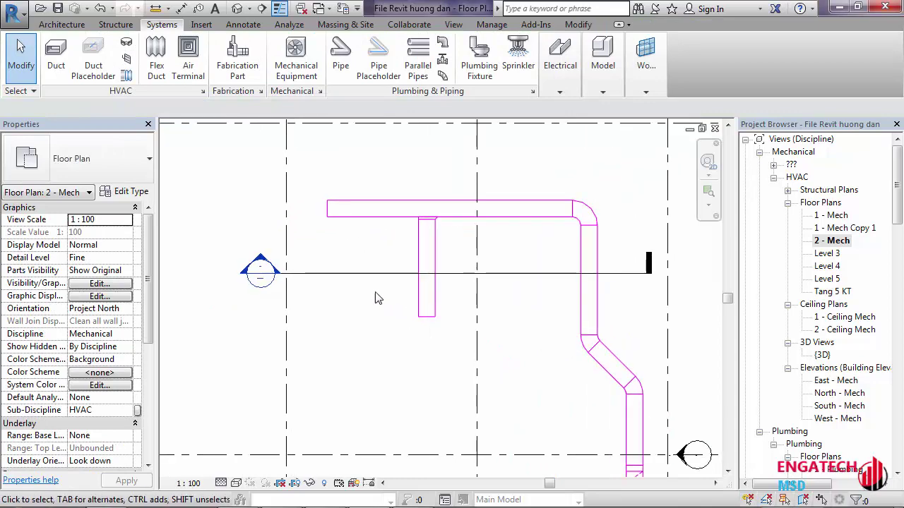
- Extend the horizontal duct's left end with a new duct running north
{"action": "left_click", "coordinate": [411, 213]}
{"action": "scroll", "coordinate": [332, 208], "scroll_direction": "up", "scroll_amount": 3}
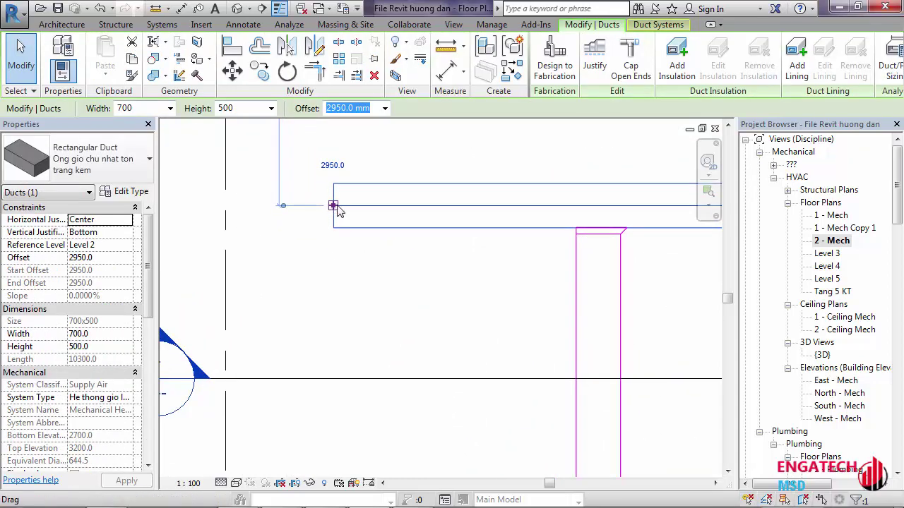
{"action": "right_click", "coordinate": [334, 207]}
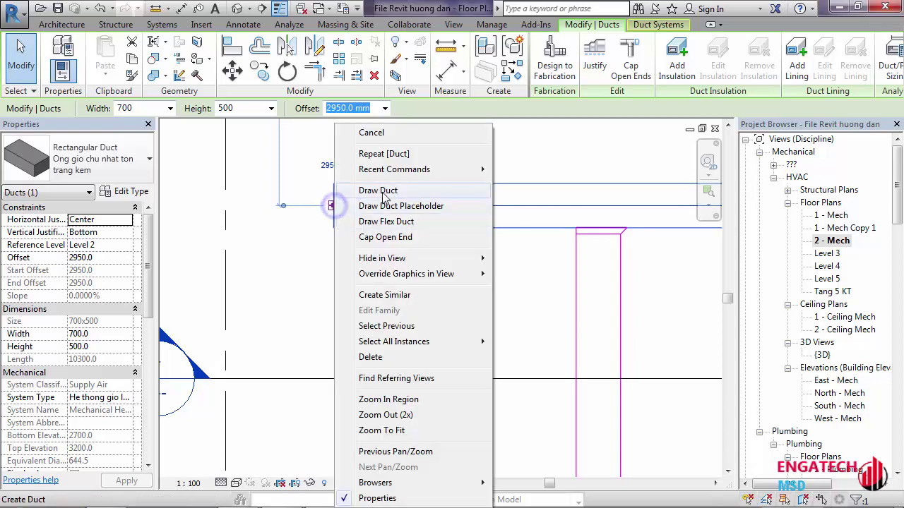
{"action": "left_click", "coordinate": [385, 191]}
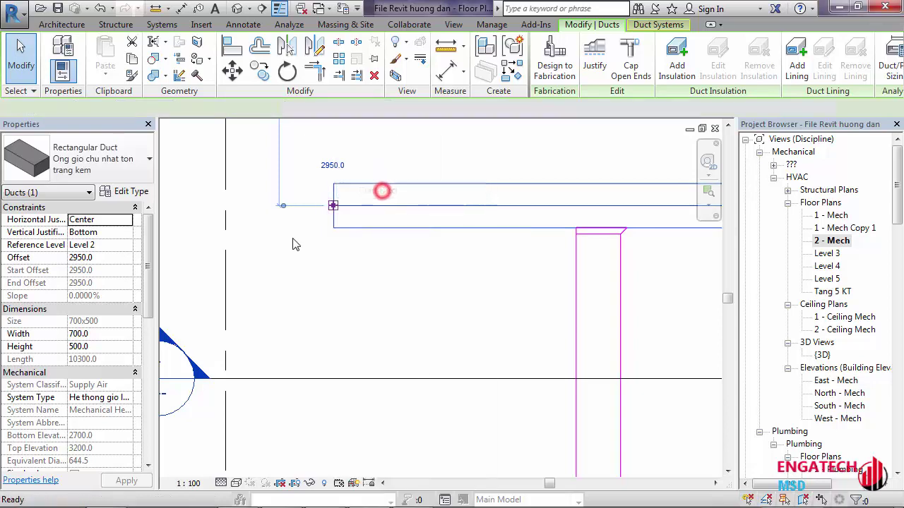
{"action": "left_click", "coordinate": [360, 246]}
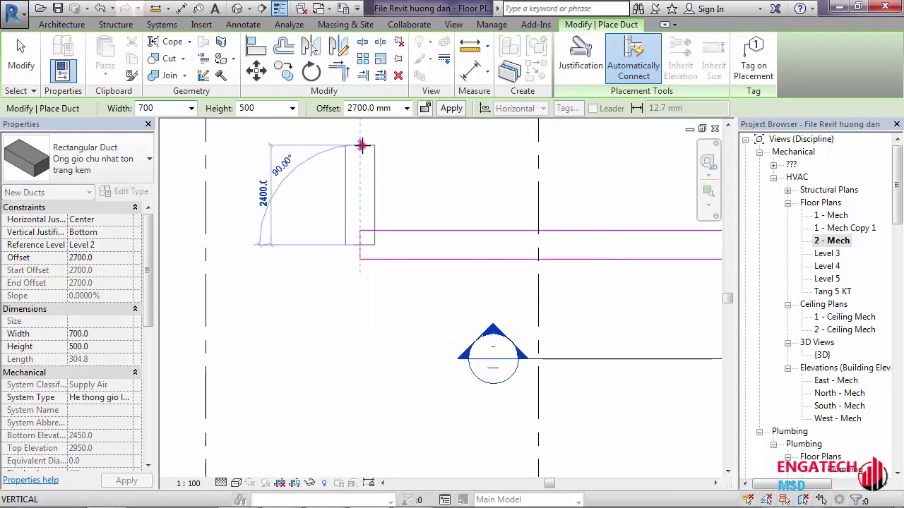
{"action": "left_click", "coordinate": [360, 146]}
{"action": "key", "text": "Escape"}
{"action": "key", "text": "Escape"}
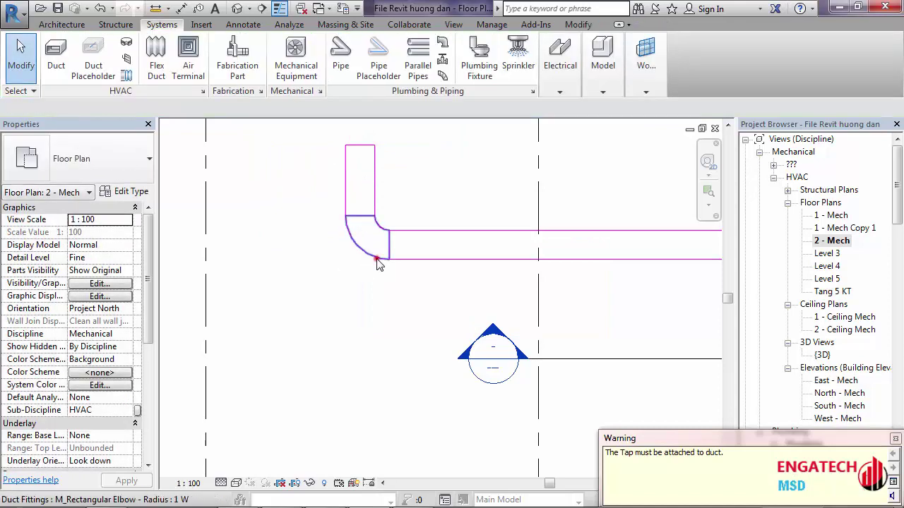
- Switch the new elbow fitting to a tee, then back to an elbow
{"action": "left_click", "coordinate": [376, 258]}
{"action": "left_click", "coordinate": [337, 247]}
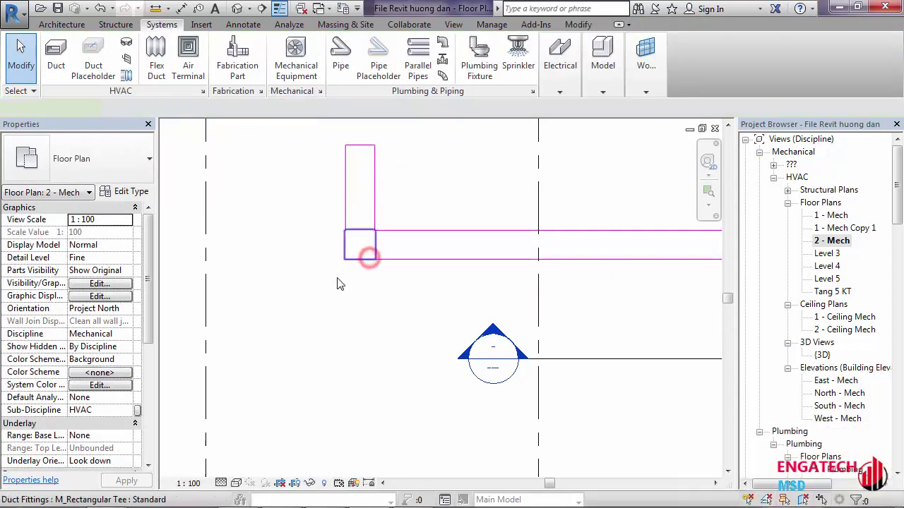
{"action": "left_click", "coordinate": [337, 284]}
{"action": "left_click", "coordinate": [361, 299]}
{"action": "left_click", "coordinate": [365, 282]}
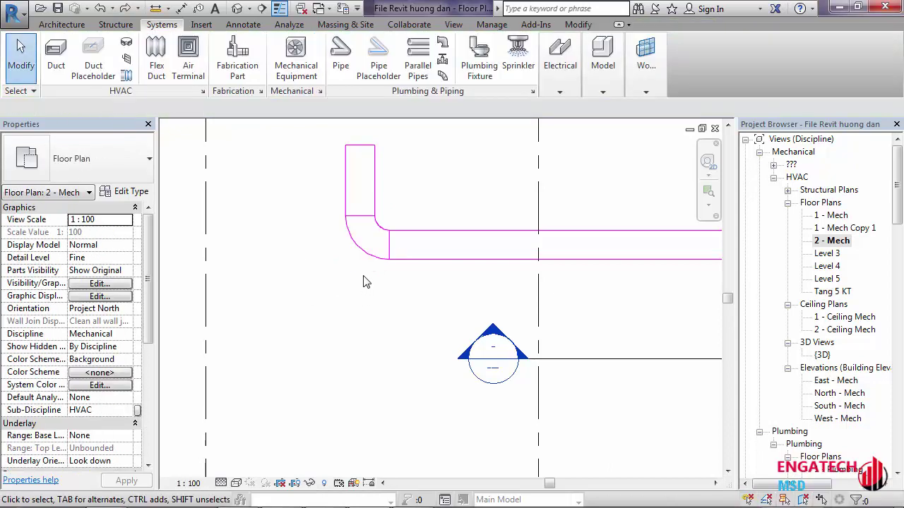
{"action": "scroll", "coordinate": [365, 282], "scroll_direction": "down", "scroll_amount": 2}
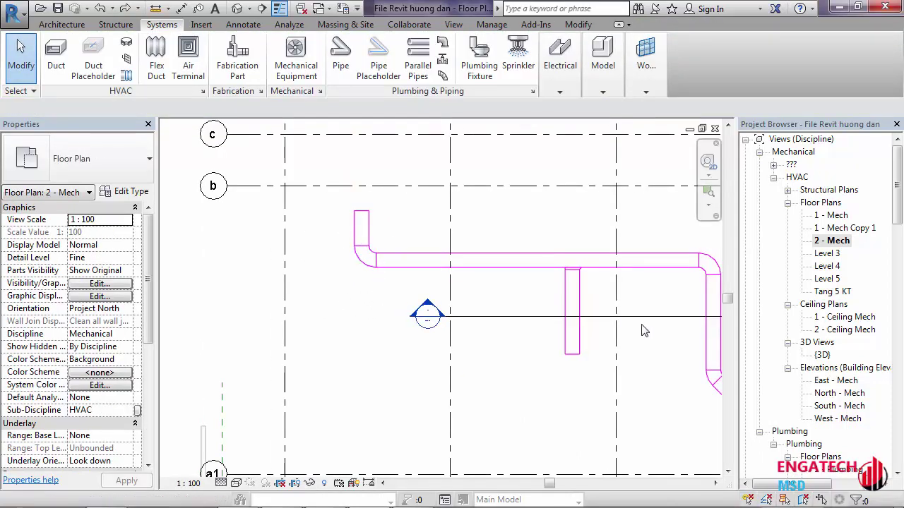
- Pan and zoom to the whole duct layout, bringing grid lines b and c into view
{"action": "scroll", "coordinate": [642, 330], "scroll_direction": "down", "scroll_amount": 2}
{"action": "mouse_move", "coordinate": [494, 317]}
{"action": "middle_mouse_down"}
{"action": "mouse_move", "coordinate": [485, 292]}
{"action": "mouse_move", "coordinate": [433, 268]}
{"action": "middle_mouse_up"}
{"action": "scroll", "coordinate": [477, 291], "scroll_direction": "down", "scroll_amount": 2}
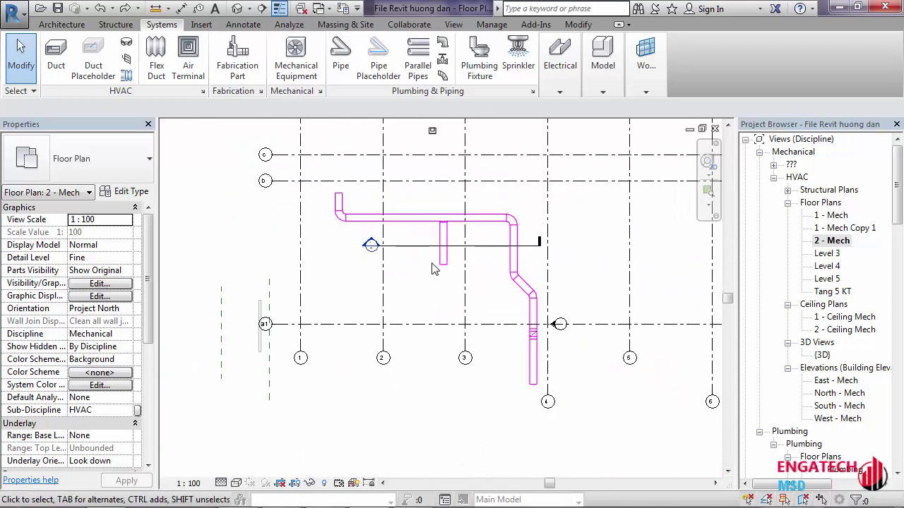
{"action": "scroll", "coordinate": [372, 256], "scroll_direction": "up", "scroll_amount": 2}
{"action": "middle_click_drag", "start_coordinate": [371, 256], "coordinate": [380, 264]}
{"action": "mouse_move", "coordinate": [305, 206]}
{"action": "left_mouse_down"}
{"action": "mouse_move", "coordinate": [520, 269]}
{"action": "mouse_move", "coordinate": [610, 282]}
{"action": "left_mouse_up"}
{"action": "left_click", "coordinate": [553, 363]}
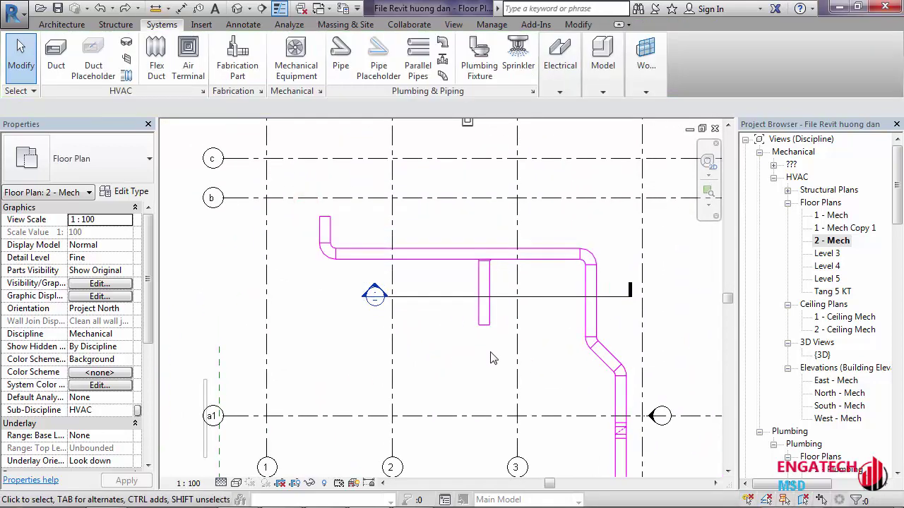
{"action": "middle_click_drag", "start_coordinate": [453, 367], "coordinate": [456, 268]}
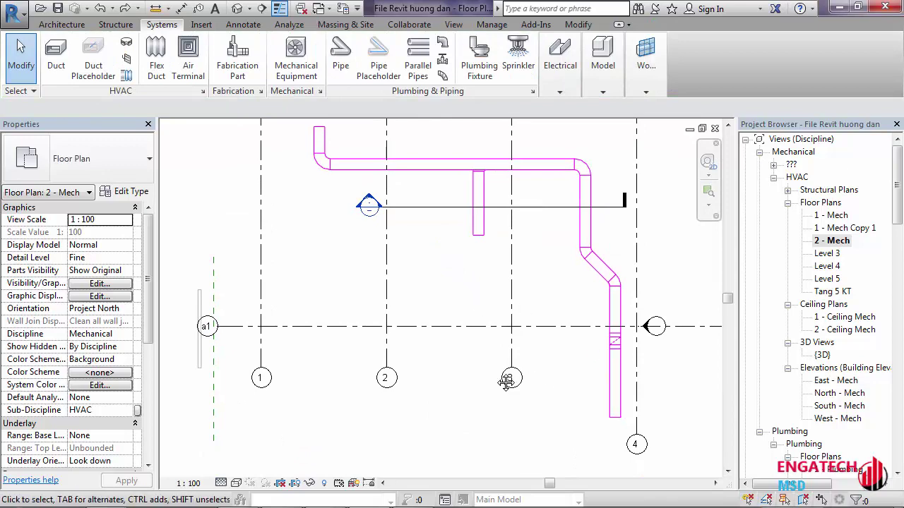
{"action": "scroll", "coordinate": [395, 382], "scroll_direction": "up", "scroll_amount": 2}
{"action": "middle_click_drag", "start_coordinate": [381, 393], "coordinate": [392, 302]}
- Draw a riser from the north duct's top end to a 5000 mm offset
{"action": "left_click", "coordinate": [387, 298]}
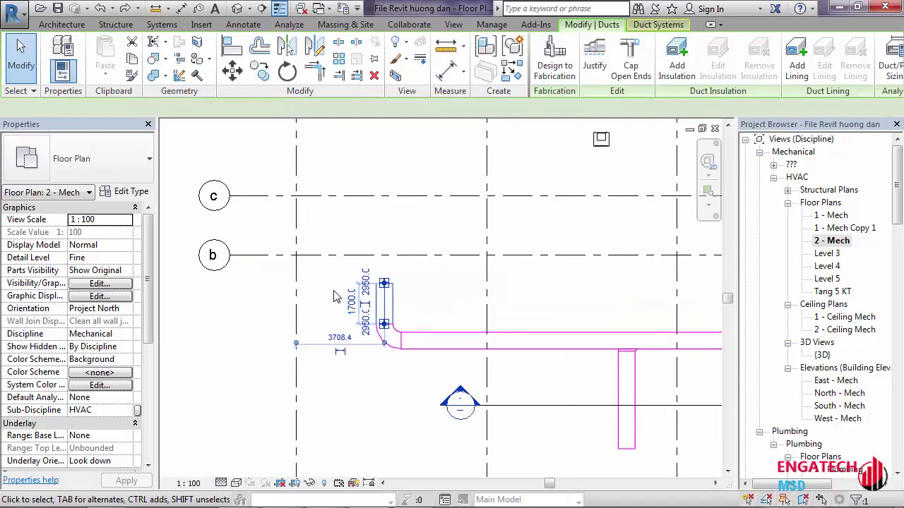
{"action": "scroll", "coordinate": [423, 332], "scroll_direction": "up", "scroll_amount": 1}
{"action": "scroll", "coordinate": [463, 357], "scroll_direction": "up", "scroll_amount": 1}
{"action": "left_click_drag", "start_coordinate": [447, 332], "coordinate": [443, 325]}
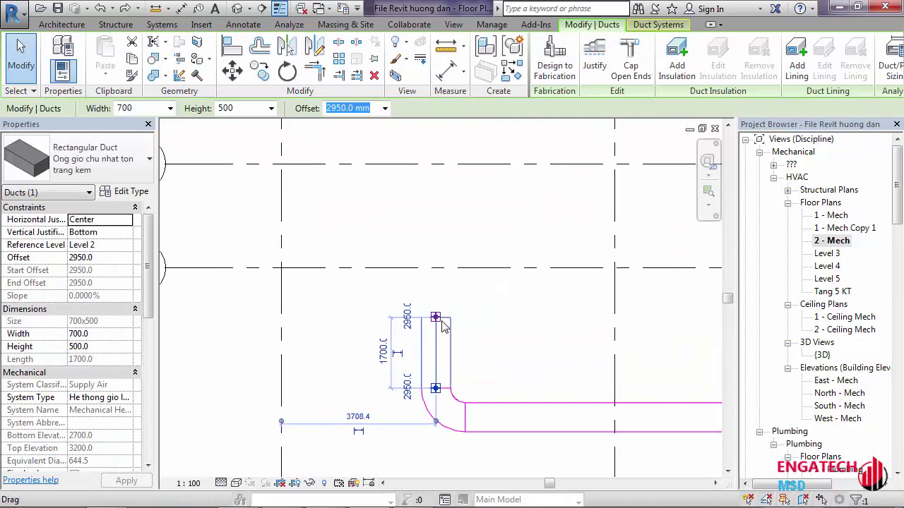
{"action": "right_click", "coordinate": [437, 320]}
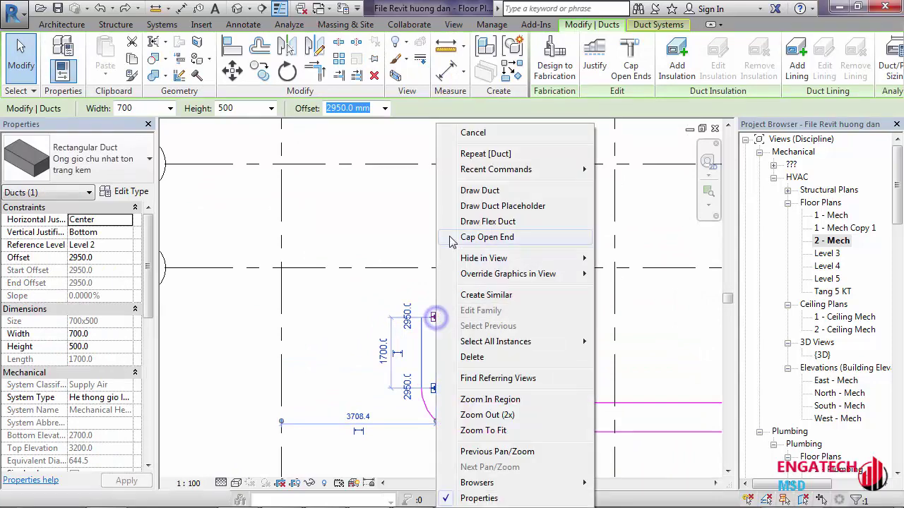
{"action": "left_click", "coordinate": [482, 185]}
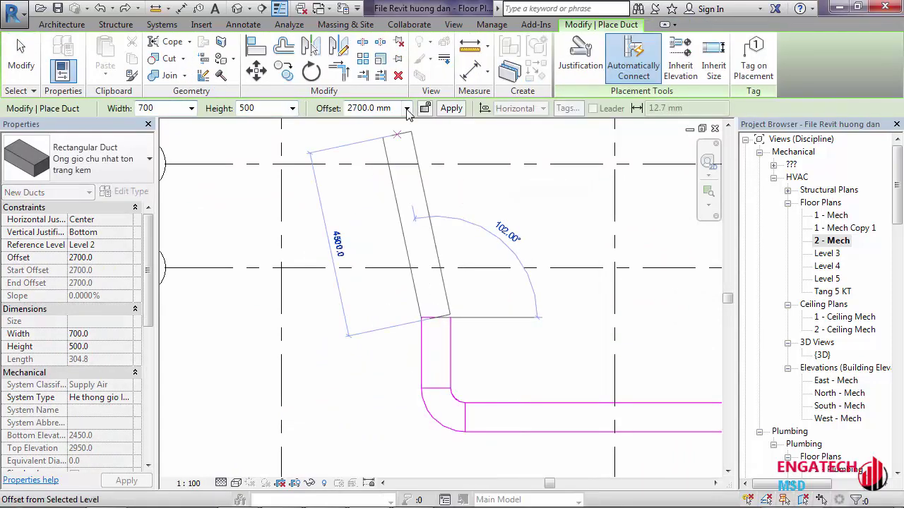
{"action": "left_click", "coordinate": [407, 108]}
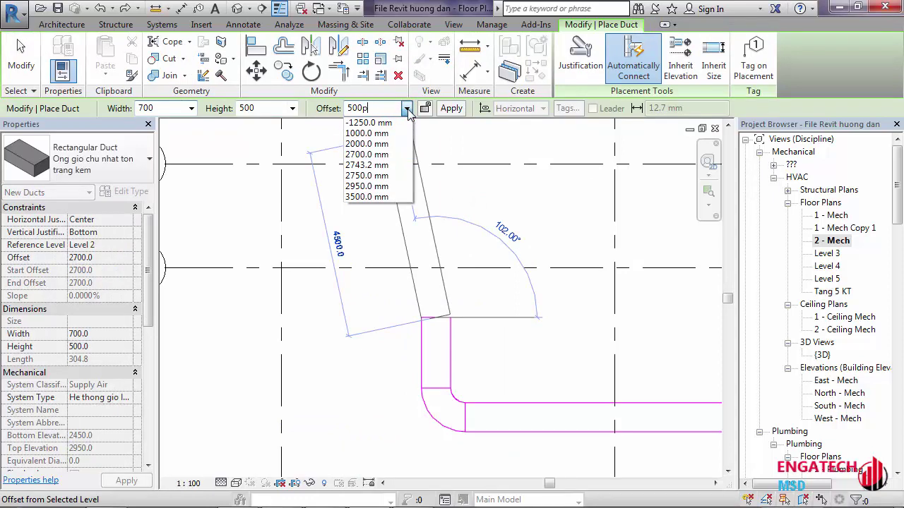
{"action": "key", "text": "Return"}
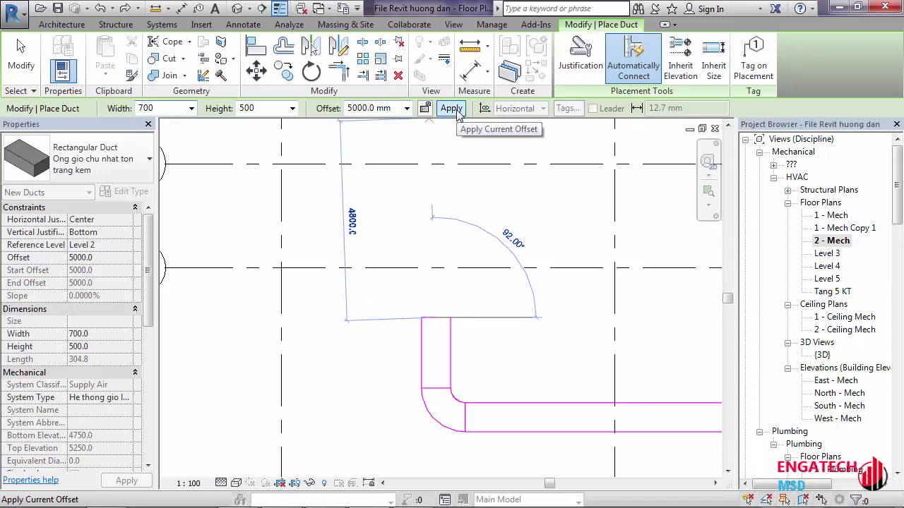
{"action": "key", "text": "Escape"}
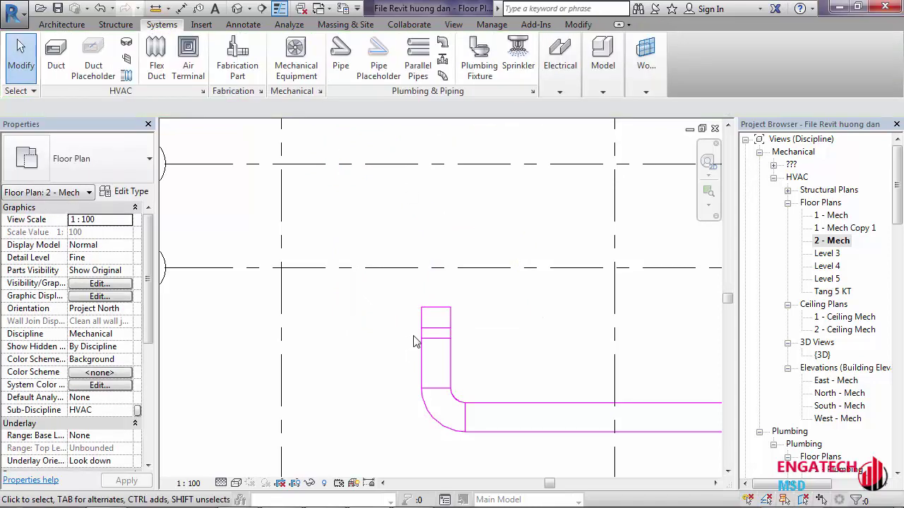
{"action": "scroll", "coordinate": [432, 332], "scroll_direction": "up", "scroll_amount": 2}
{"action": "left_click", "coordinate": [455, 332]}
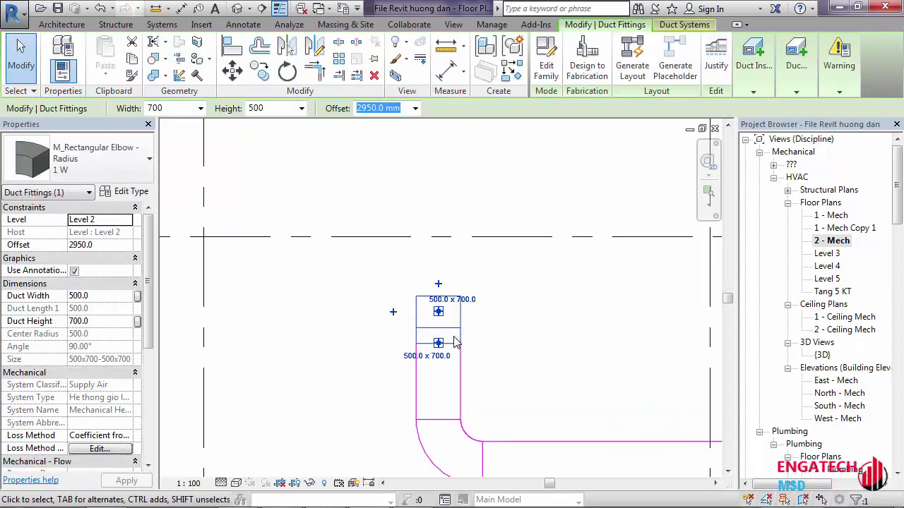
{"action": "key", "text": "Escape"}
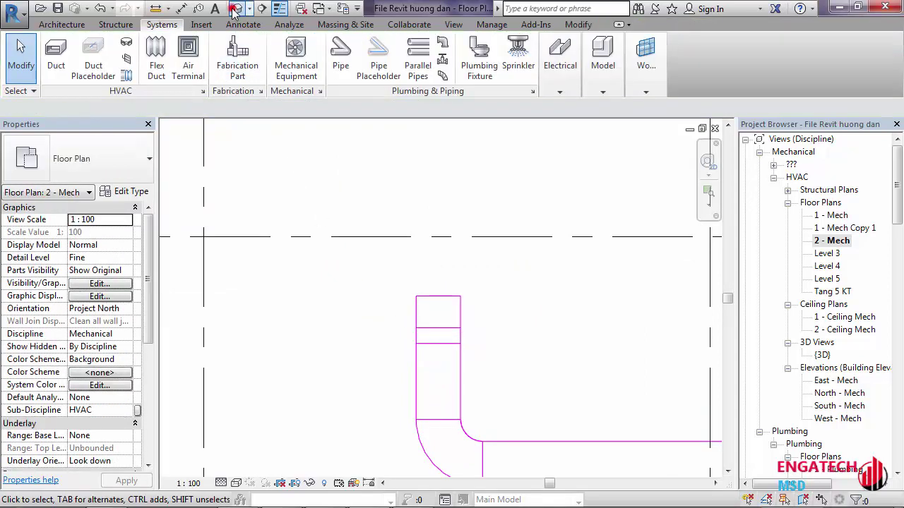
{"action": "left_click", "coordinate": [236, 7]}
{"action": "middle_click_drag", "start_coordinate": [471, 273], "coordinate": [484, 313], "text": "shift"}
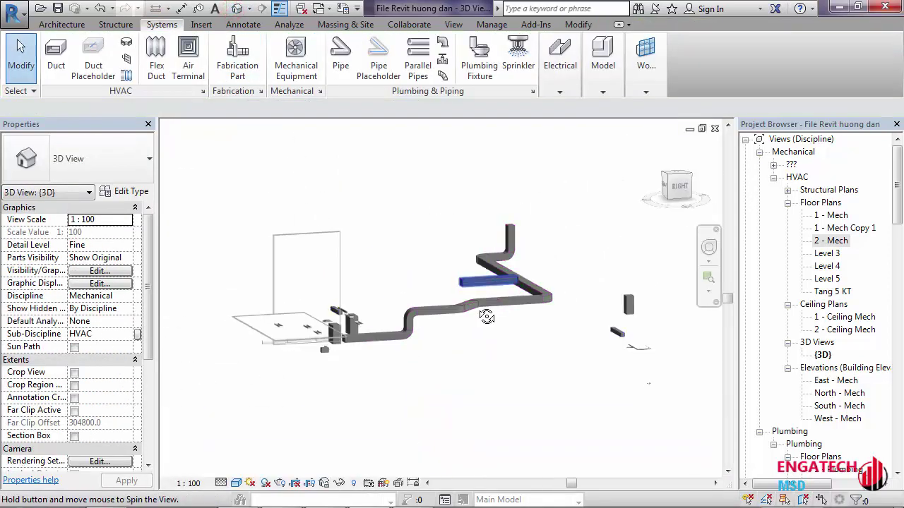
{"action": "scroll", "coordinate": [509, 268], "scroll_direction": "up", "scroll_amount": 2}
{"action": "scroll", "coordinate": [537, 212], "scroll_direction": "up", "scroll_amount": 2}
{"action": "key", "text": "Tab"}
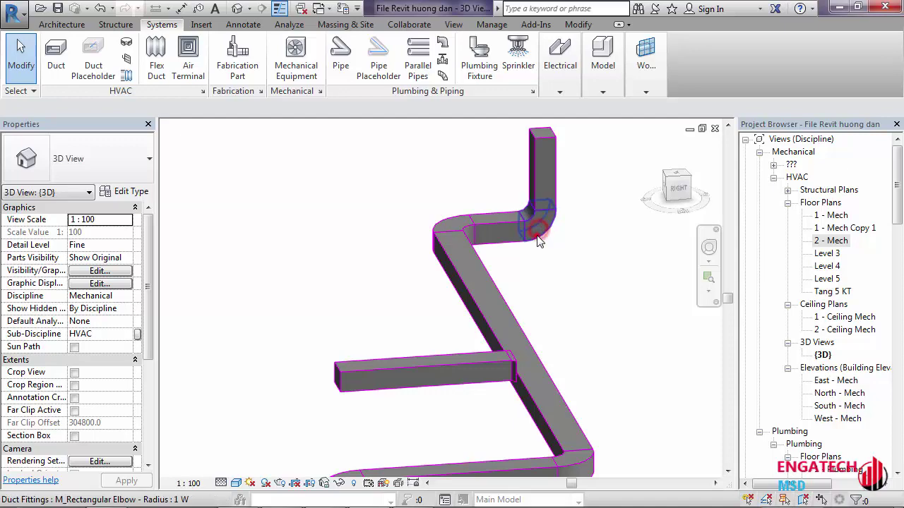
{"action": "left_click", "coordinate": [536, 239]}
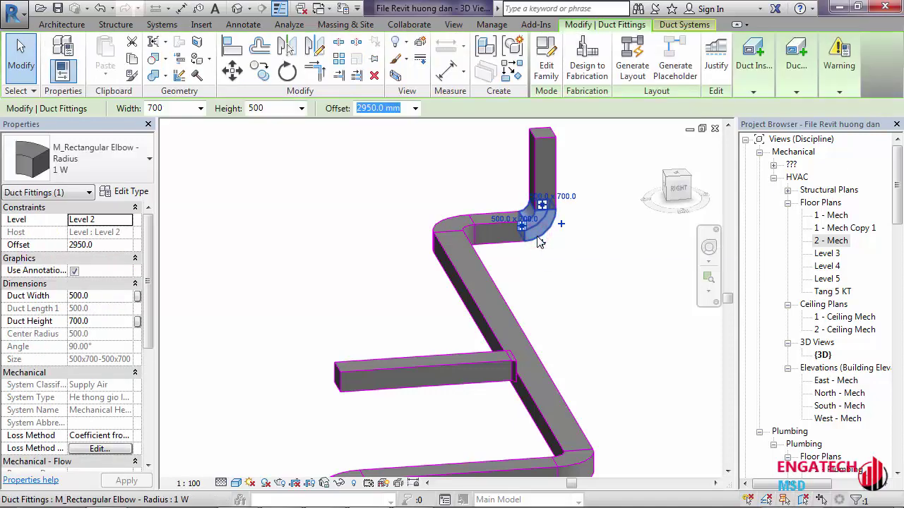
{"action": "key", "text": "Escape"}
{"action": "middle_click_drag", "start_coordinate": [464, 307], "coordinate": [342, 189], "text": "shift"}
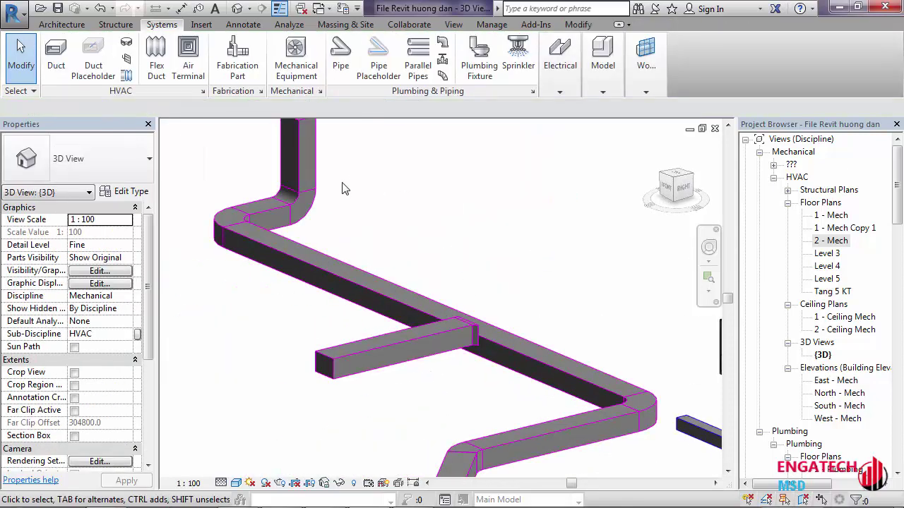
{"action": "double_click", "coordinate": [832, 241]}
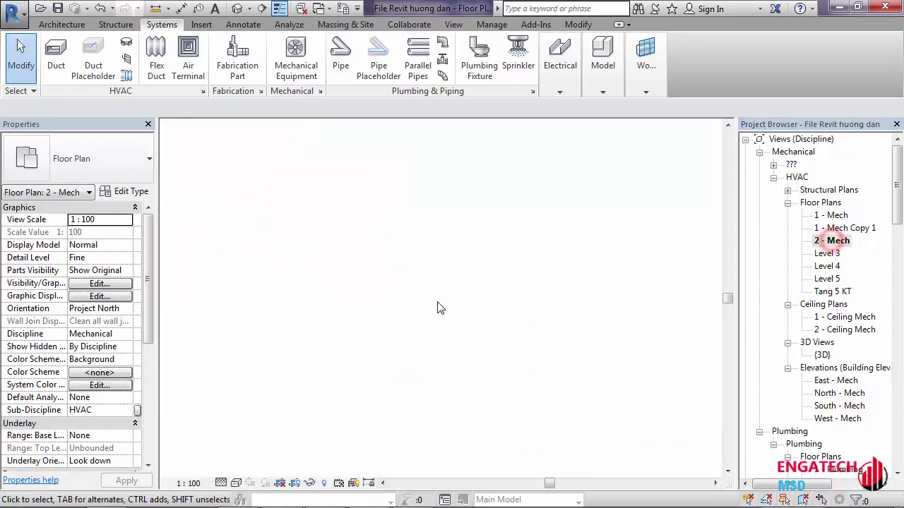
- Inspect the upper-right duct elbow and centre the duct layout in the plan
{"action": "scroll", "coordinate": [438, 308], "scroll_direction": "down", "scroll_amount": 3}
{"action": "middle_click_drag", "start_coordinate": [583, 239], "coordinate": [510, 256]}
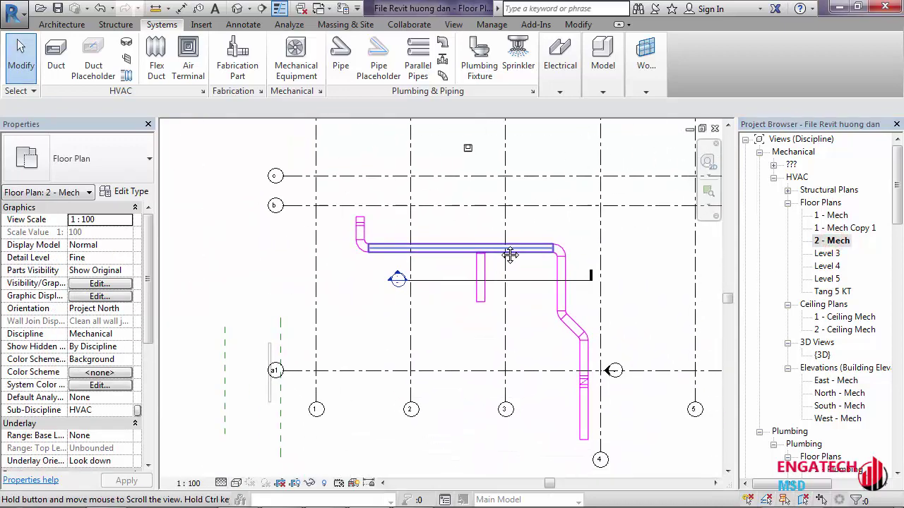
{"action": "left_click", "coordinate": [573, 340]}
{"action": "key", "text": "Escape"}
{"action": "scroll", "coordinate": [565, 247], "scroll_direction": "up", "scroll_amount": 2}
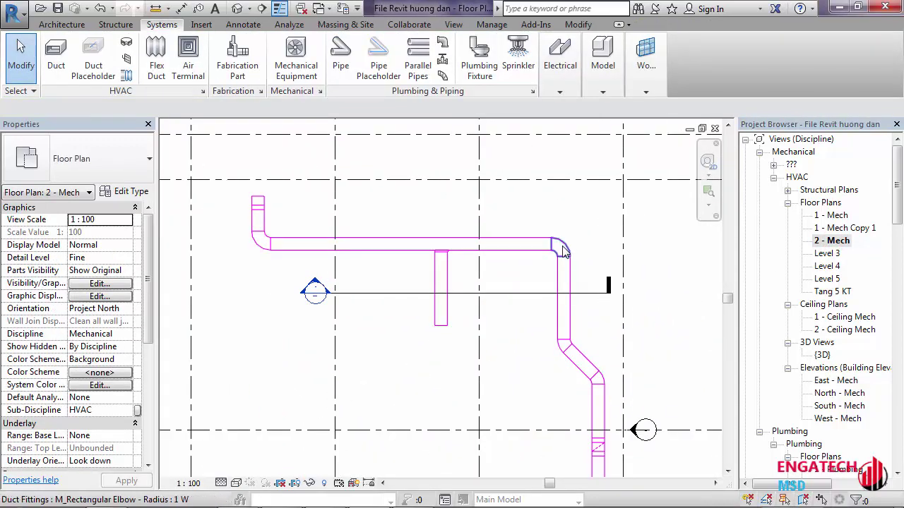
{"action": "scroll", "coordinate": [495, 282], "scroll_direction": "down", "scroll_amount": 2}
{"action": "scroll", "coordinate": [488, 289], "scroll_direction": "down", "scroll_amount": 2}
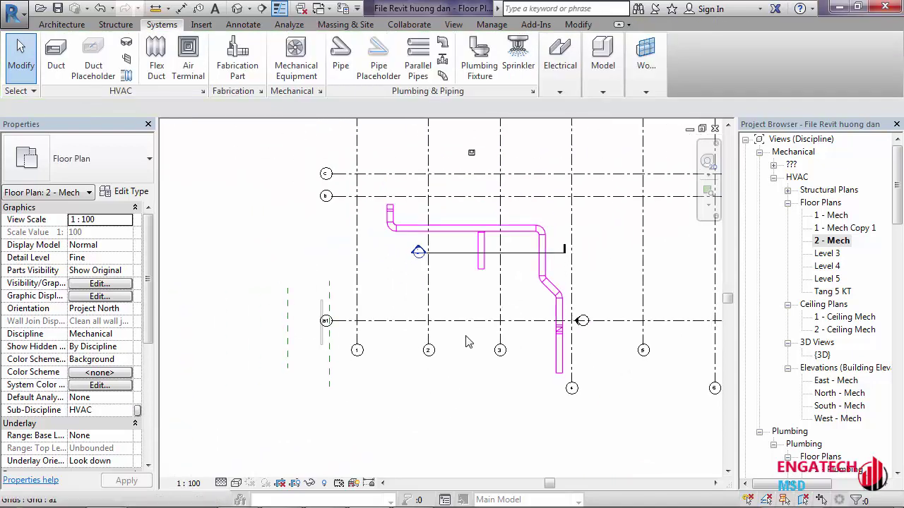
{"action": "middle_click_drag", "start_coordinate": [425, 251], "coordinate": [481, 303]}
{"action": "scroll", "coordinate": [478, 265], "scroll_direction": "up", "scroll_amount": 2}
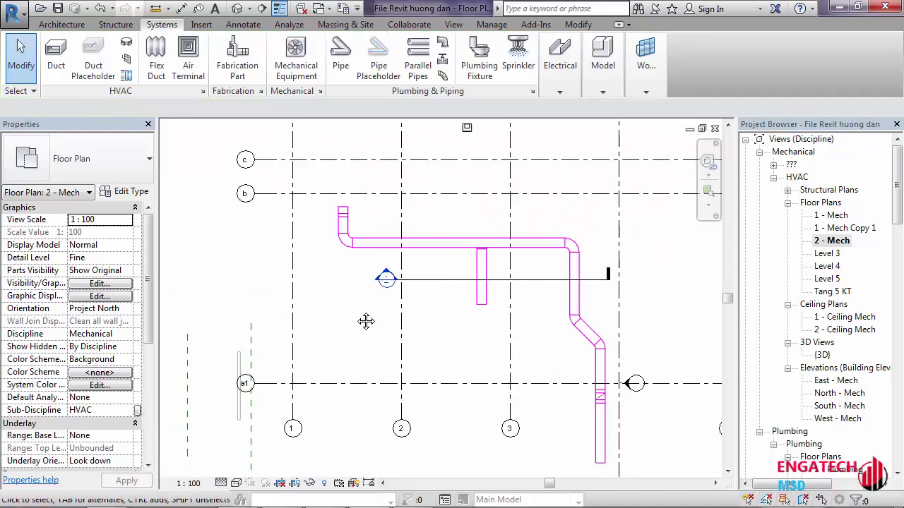
{"action": "middle_click_drag", "start_coordinate": [366, 321], "coordinate": [379, 286]}
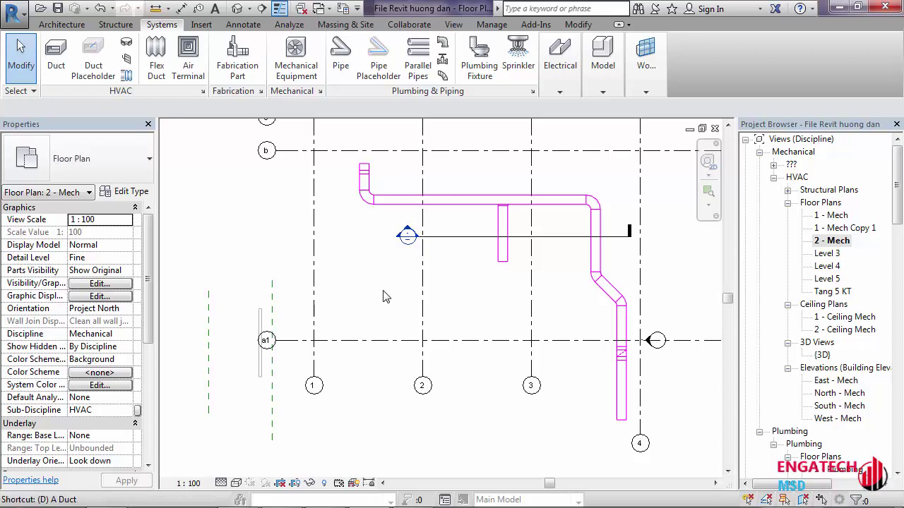
- Start a new duct of type Round Duct Taps / Short Radius
{"action": "key", "text": "a"}
{"action": "left_click", "coordinate": [121, 151]}
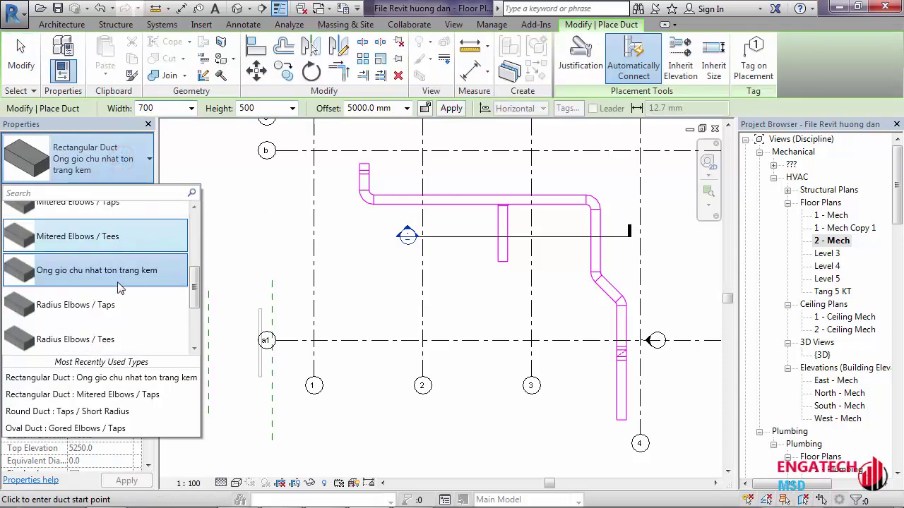
{"action": "scroll", "coordinate": [120, 289], "scroll_direction": "down", "scroll_amount": 2}
{"action": "scroll", "coordinate": [121, 301], "scroll_direction": "down", "scroll_amount": 2}
{"action": "left_click", "coordinate": [124, 305]}
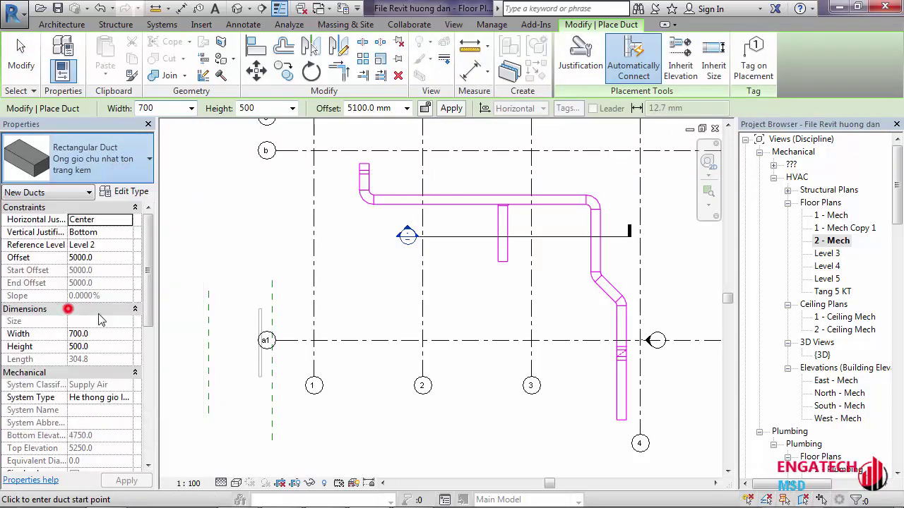
{"action": "left_click", "coordinate": [352, 299]}
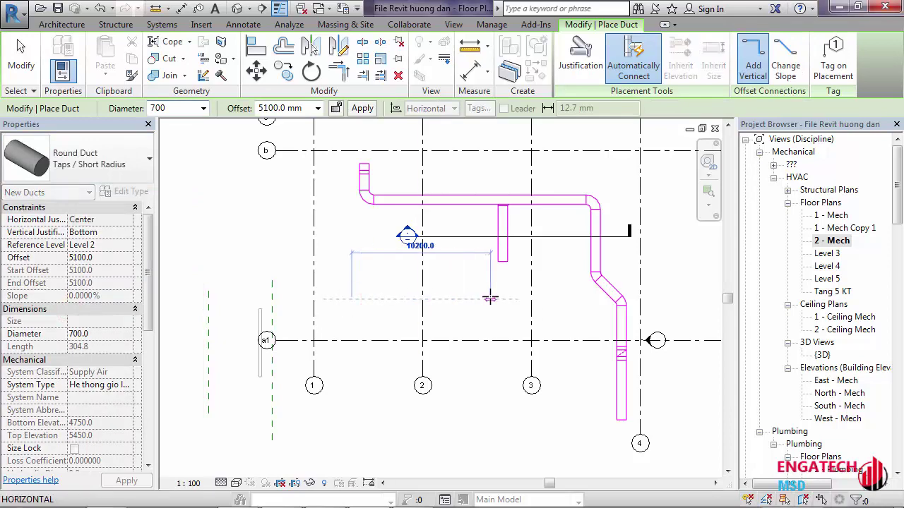
{"action": "key", "text": "Escape"}
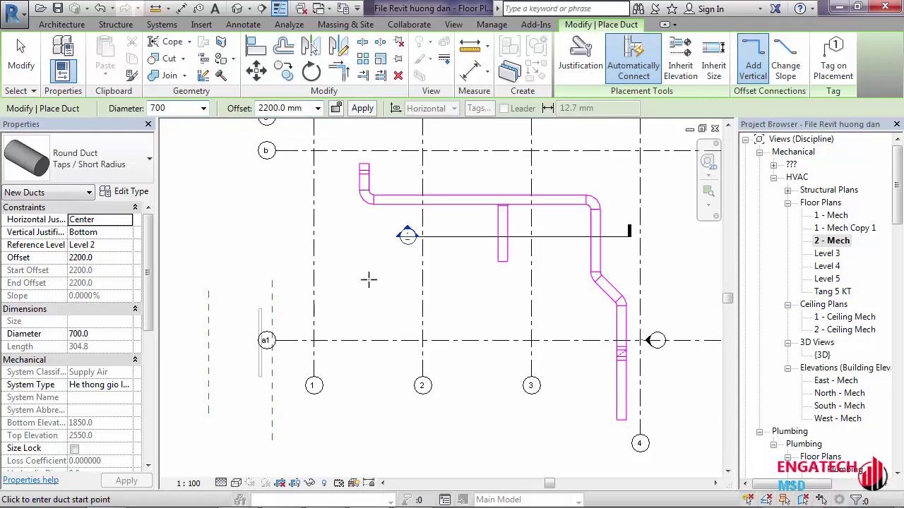
- Draw the 700 mm round duct at 2200 mm offset, 10600 mm long, elbowing south
{"action": "left_click", "coordinate": [507, 292]}
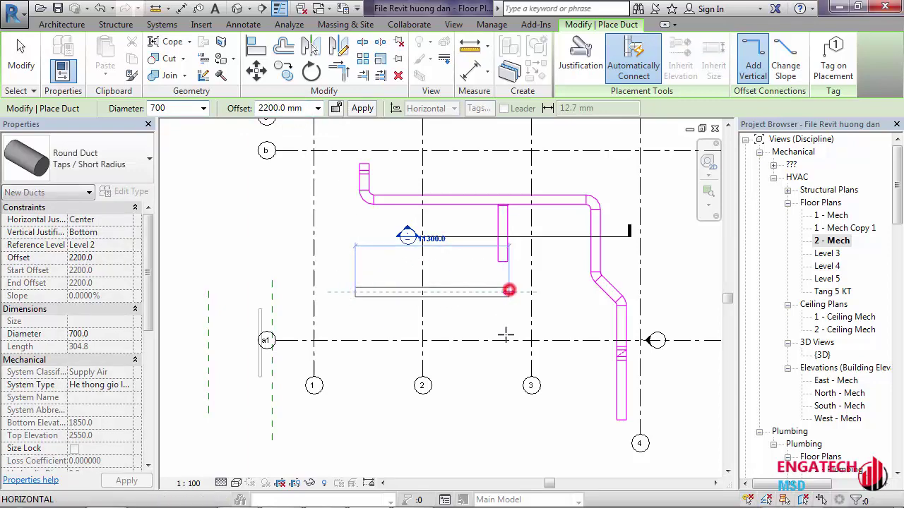
{"action": "left_click", "coordinate": [509, 377]}
{"action": "scroll", "coordinate": [434, 310], "scroll_direction": "up", "scroll_amount": 2}
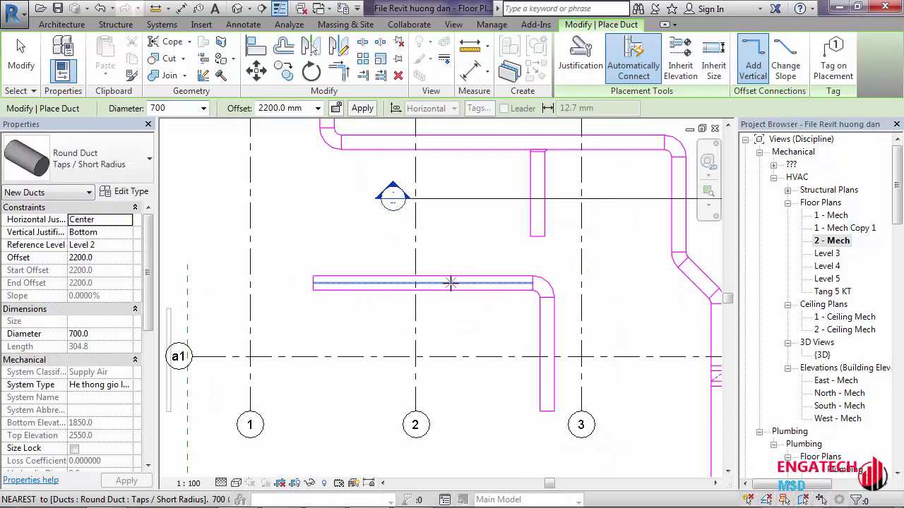
{"action": "left_click", "coordinate": [453, 309]}
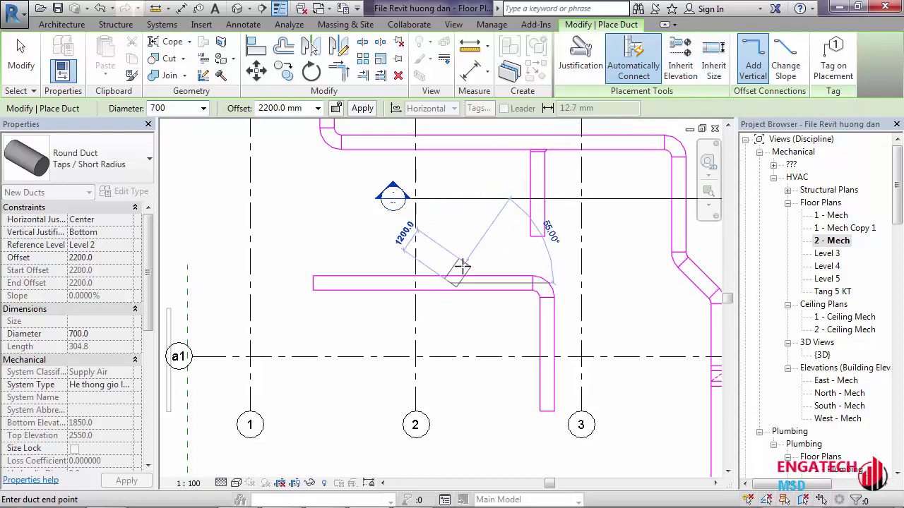
{"action": "key", "text": "Escape"}
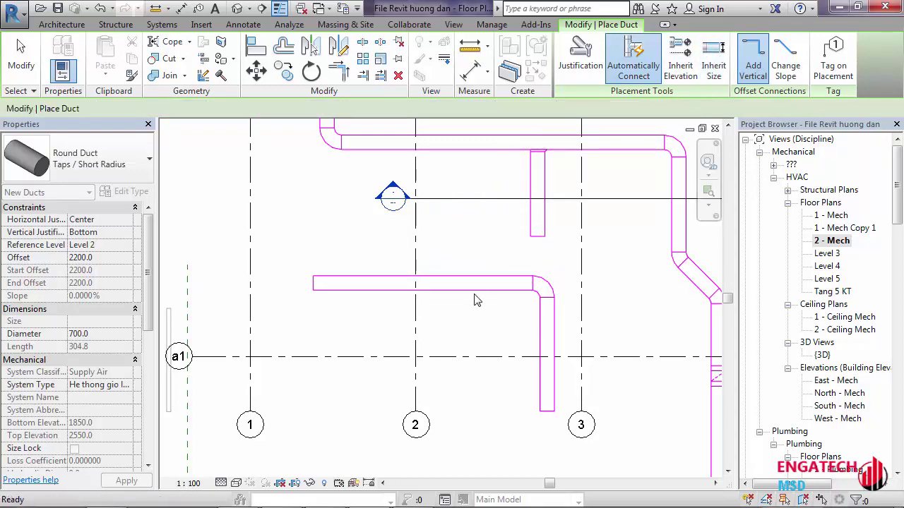
{"action": "key", "text": "Escape"}
{"action": "left_click", "coordinate": [476, 298]}
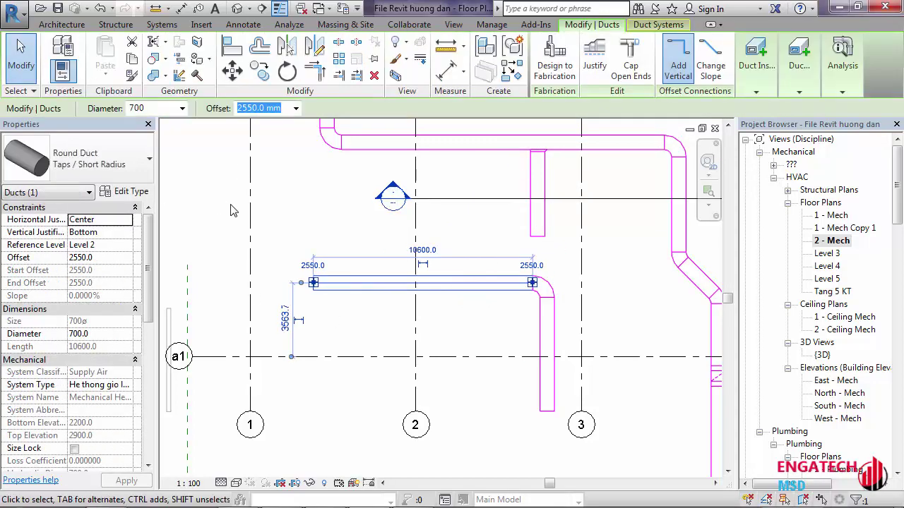
- Start a new duct at 450 mm diameter with Inherit Size turned on
{"action": "key", "text": "Escape"}
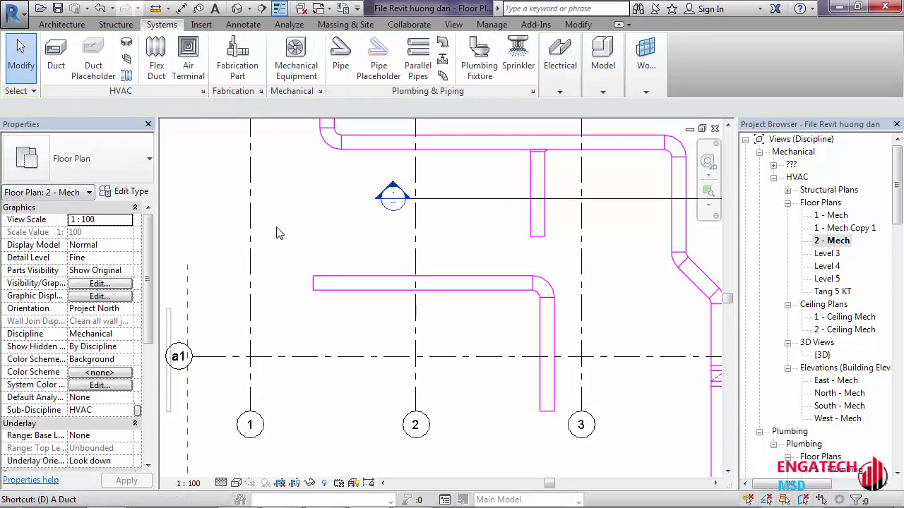
{"action": "key", "text": "t"}
{"action": "left_click", "coordinate": [203, 108]}
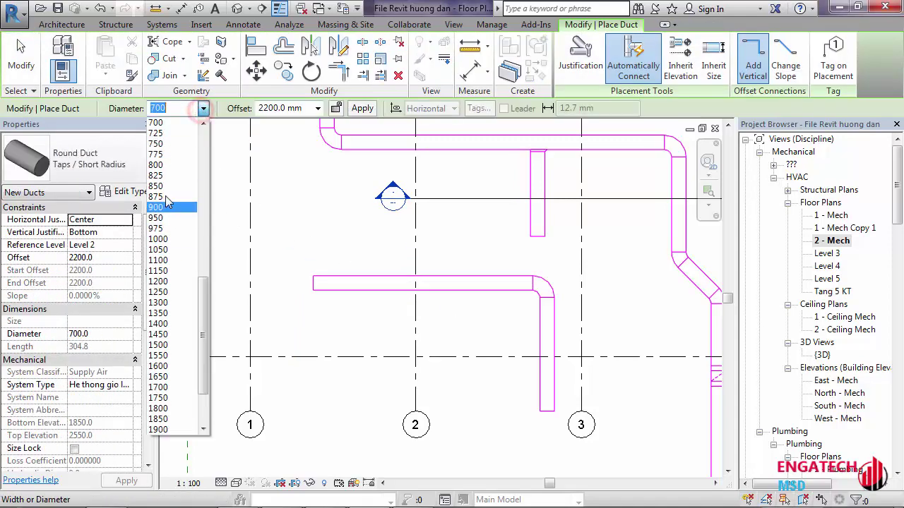
{"action": "scroll", "coordinate": [168, 203], "scroll_direction": "up", "scroll_amount": 5}
{"action": "left_click", "coordinate": [168, 156]}
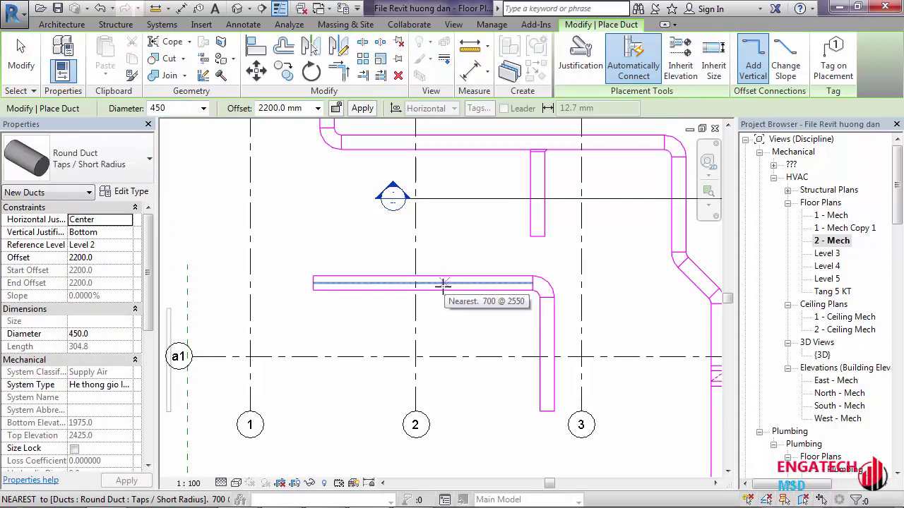
{"action": "scroll", "coordinate": [443, 284], "scroll_direction": "up", "scroll_amount": 2}
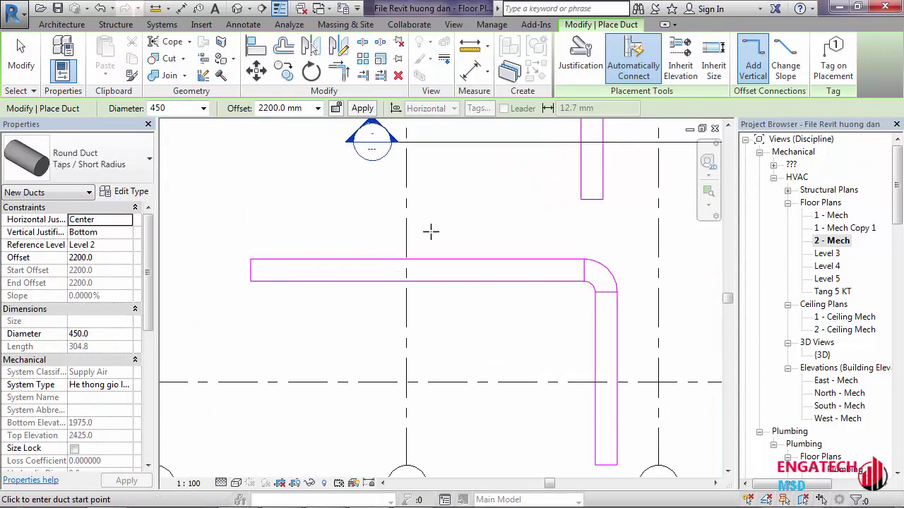
{"action": "left_click", "coordinate": [709, 69]}
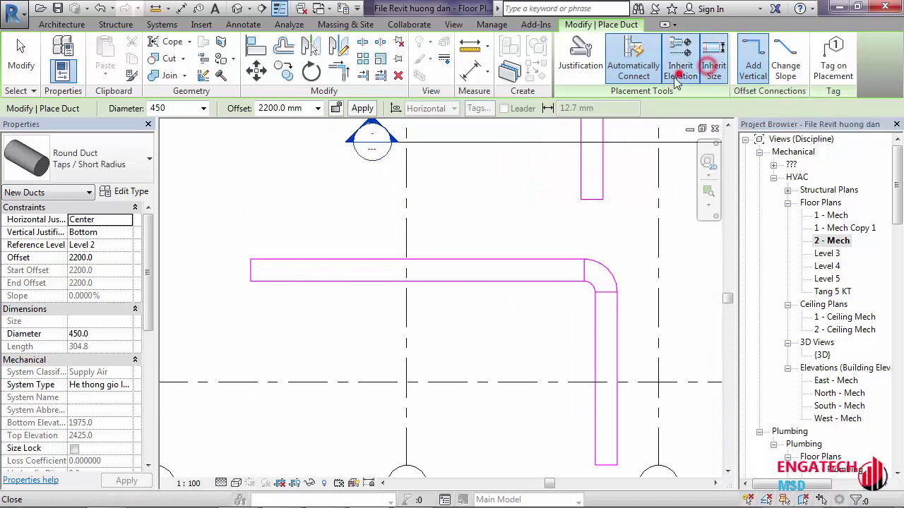
- Tap a round branch off the horizontal round duct, running south past grid a1
{"action": "left_click", "coordinate": [456, 281]}
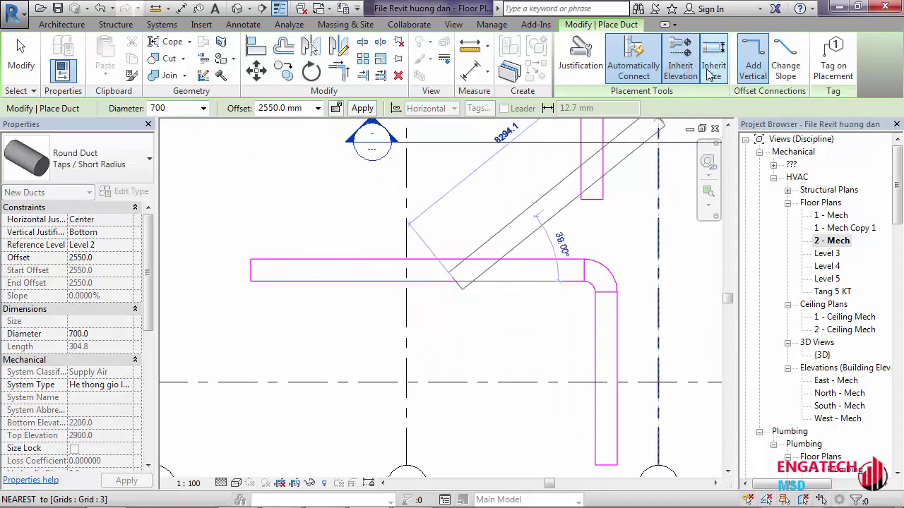
{"action": "left_click", "coordinate": [454, 411]}
{"action": "key", "text": "Escape"}
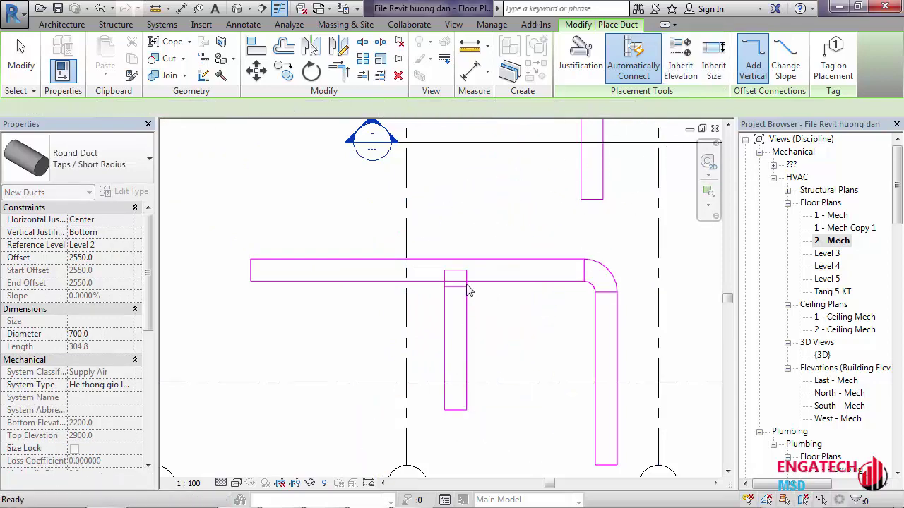
{"action": "key", "text": "Escape"}
{"action": "scroll", "coordinate": [485, 236], "scroll_direction": "down", "scroll_amount": 3}
{"action": "scroll", "coordinate": [499, 240], "scroll_direction": "down", "scroll_amount": 2}
- Draw a riser from the round duct's left end to a 7000 mm offset
{"action": "scroll", "coordinate": [495, 240], "scroll_direction": "down", "scroll_amount": 2}
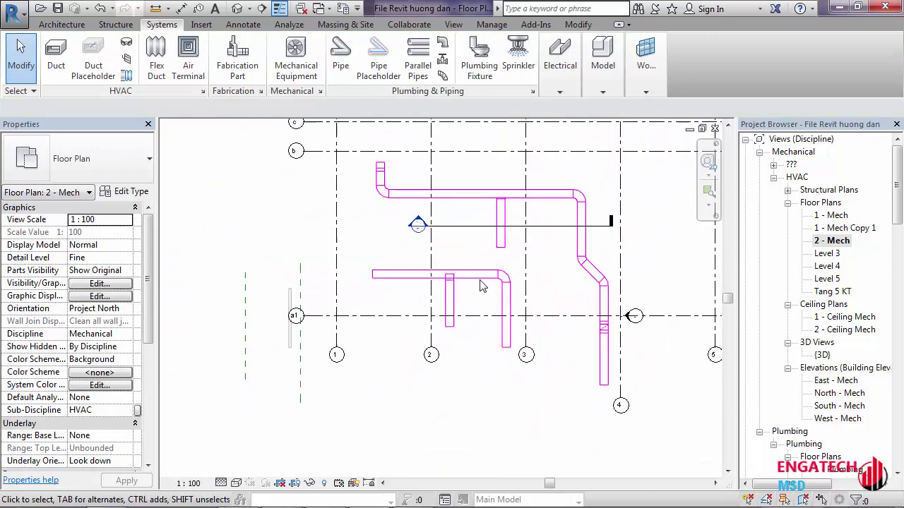
{"action": "middle_click_drag", "start_coordinate": [477, 246], "coordinate": [477, 295]}
{"action": "scroll", "coordinate": [377, 293], "scroll_direction": "up", "scroll_amount": 2}
{"action": "left_click", "coordinate": [377, 284]}
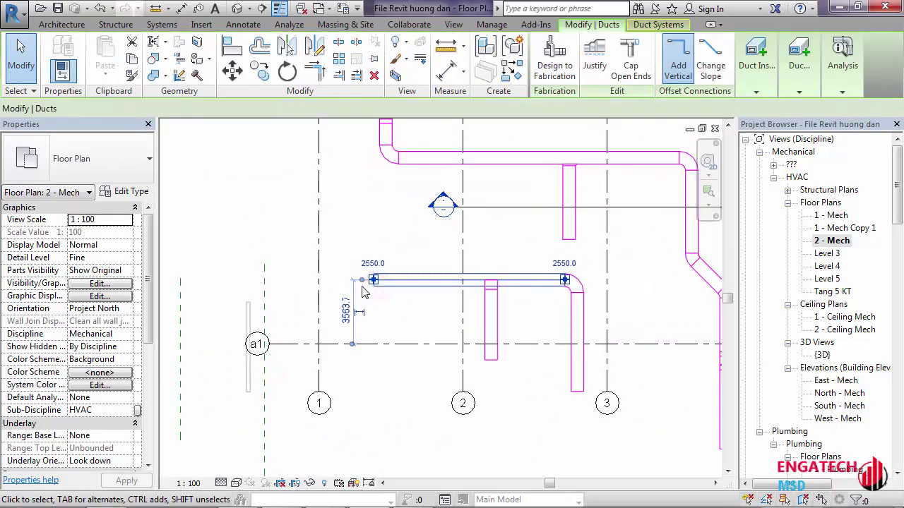
{"action": "right_click", "coordinate": [375, 279]}
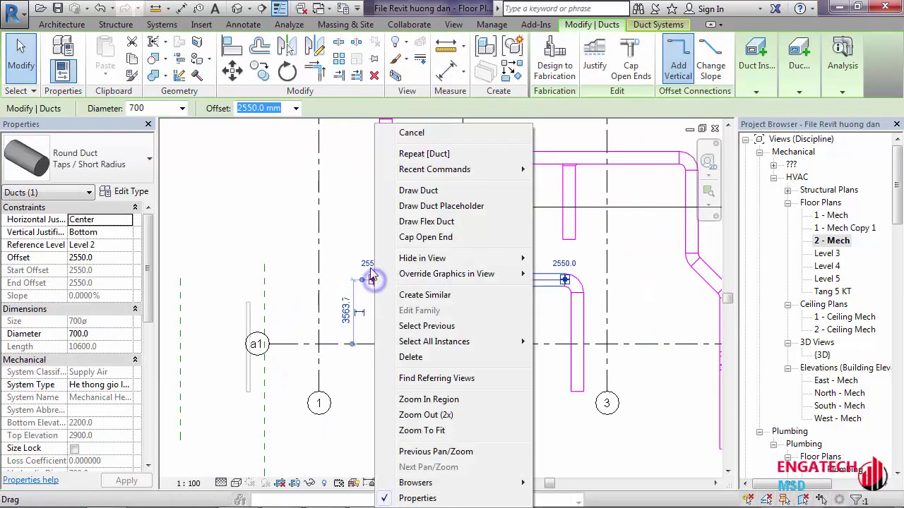
{"action": "left_click", "coordinate": [398, 193]}
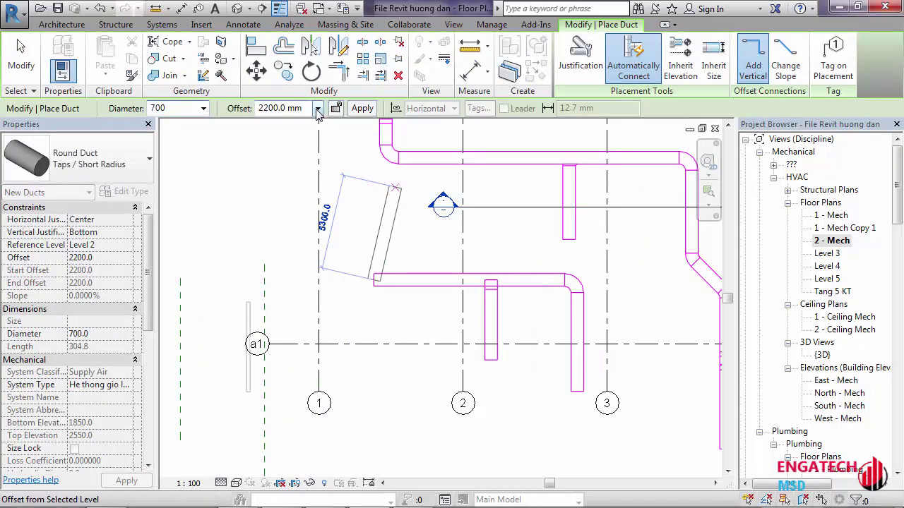
{"action": "left_click", "coordinate": [319, 109]}
{"action": "type", "text": "7000"}
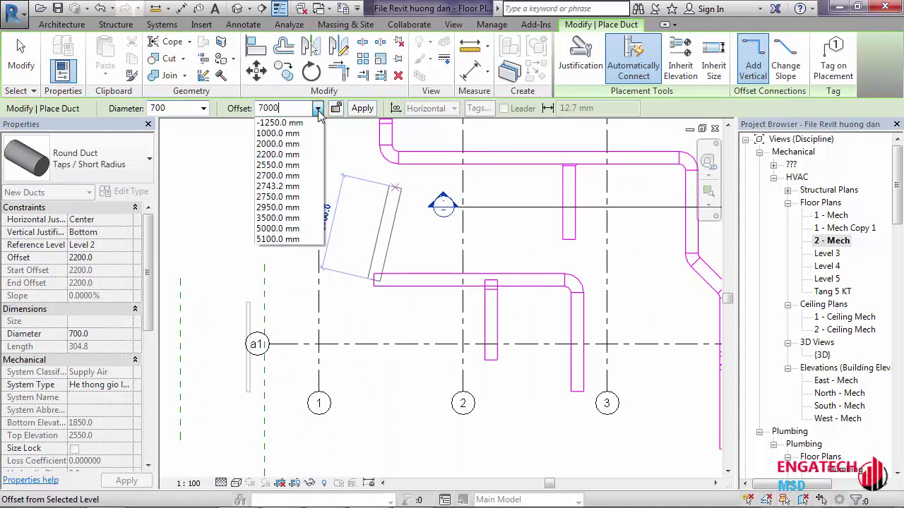
{"action": "left_click", "coordinate": [360, 111]}
{"action": "left_click", "coordinate": [360, 167]}
{"action": "key", "text": "Escape"}
- Inspect the new round rise fitting and return to the 2 - Mech floor plan
{"action": "scroll", "coordinate": [379, 297], "scroll_direction": "up", "scroll_amount": 2}
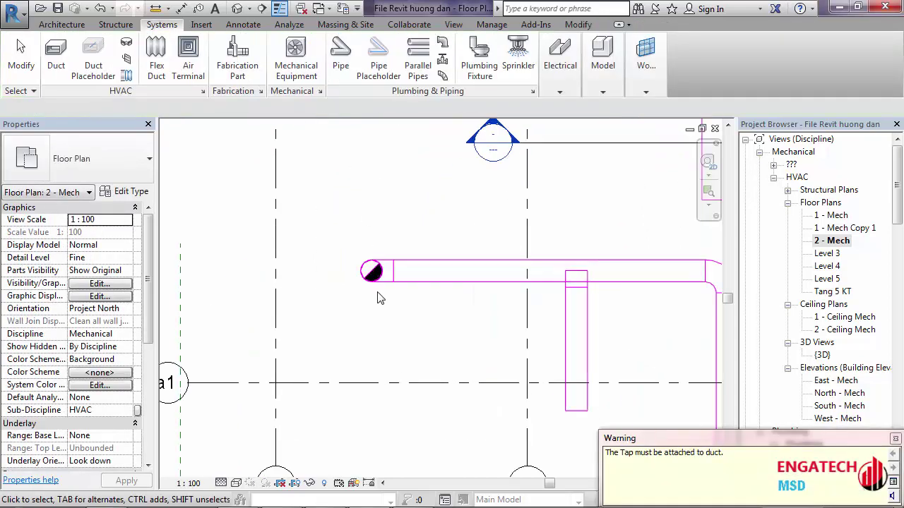
{"action": "scroll", "coordinate": [377, 282], "scroll_direction": "up", "scroll_amount": 3}
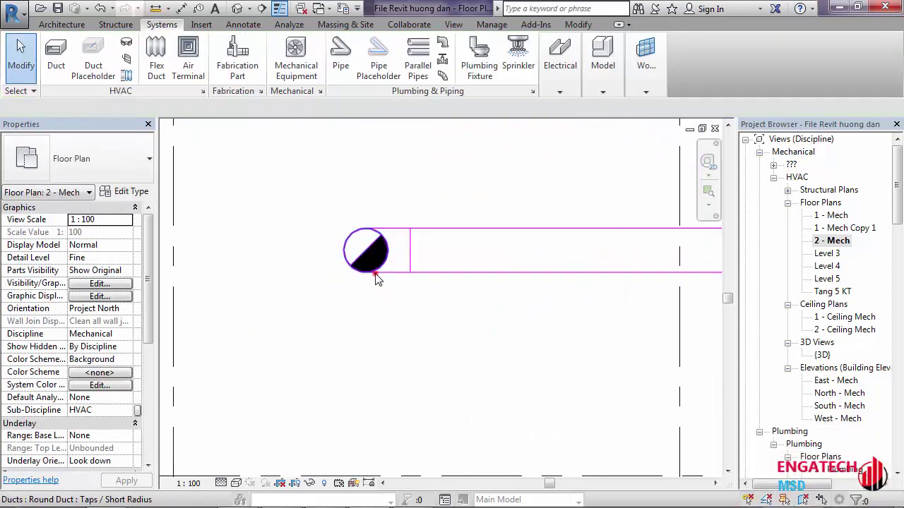
{"action": "left_click", "coordinate": [373, 273]}
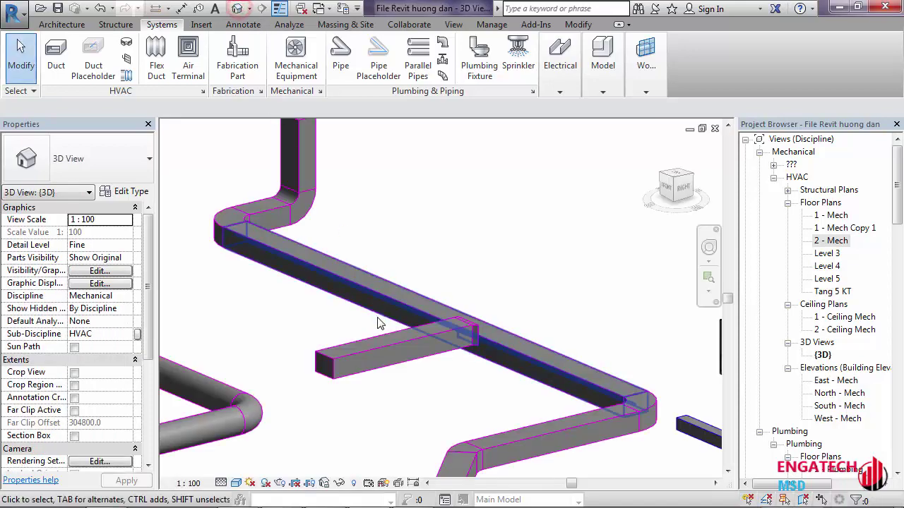
{"action": "scroll", "coordinate": [509, 300], "scroll_direction": "down", "scroll_amount": 3}
{"action": "scroll", "coordinate": [510, 299], "scroll_direction": "down", "scroll_amount": 2}
{"action": "scroll", "coordinate": [509, 299], "scroll_direction": "down", "scroll_amount": 1}
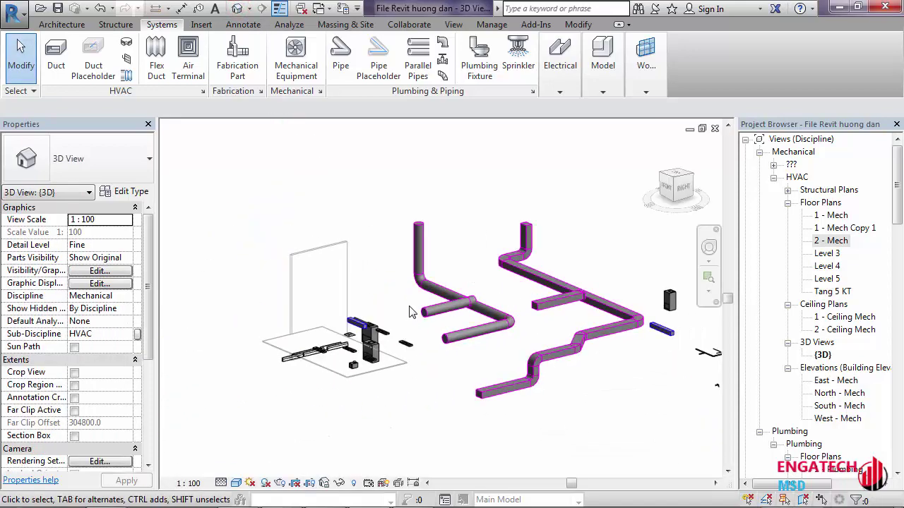
{"action": "scroll", "coordinate": [420, 236], "scroll_direction": "up", "scroll_amount": 2}
{"action": "scroll", "coordinate": [435, 252], "scroll_direction": "up", "scroll_amount": 2}
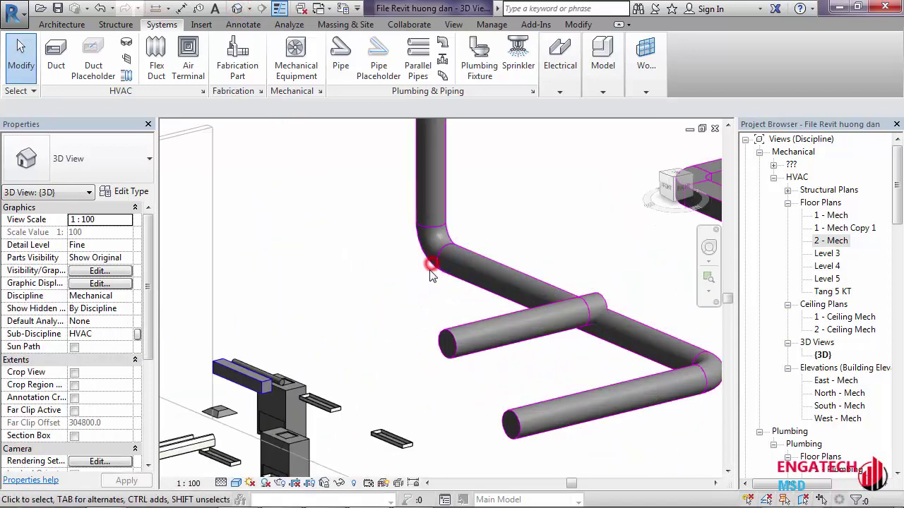
{"action": "double_click", "coordinate": [837, 241]}
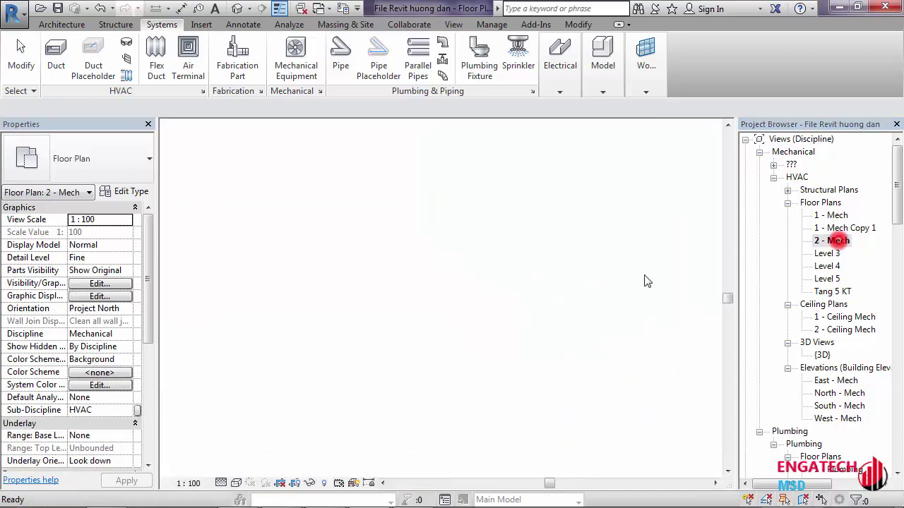
{"action": "scroll", "coordinate": [324, 281], "scroll_direction": "down", "scroll_amount": 3}
{"action": "scroll", "coordinate": [353, 289], "scroll_direction": "down", "scroll_amount": 2}
{"action": "scroll", "coordinate": [377, 299], "scroll_direction": "up", "scroll_amount": 1}
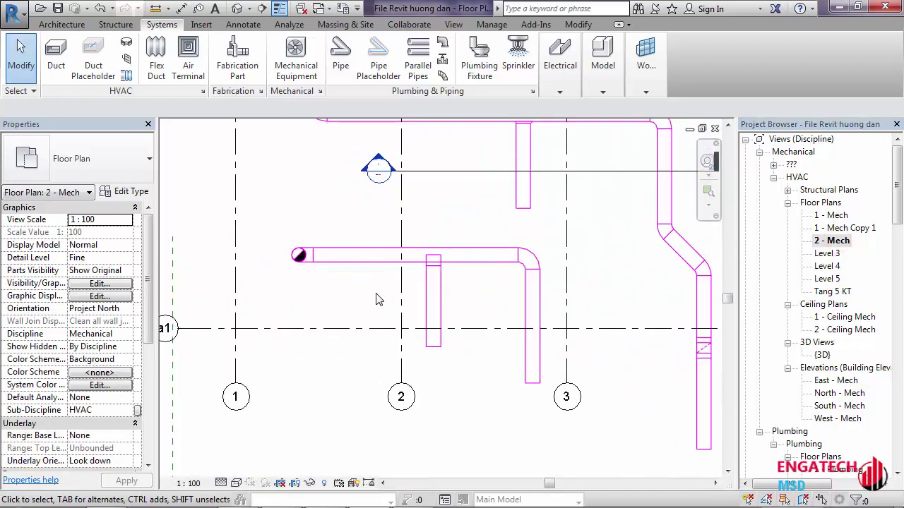
{"action": "scroll", "coordinate": [377, 298], "scroll_direction": "down", "scroll_amount": 2}
{"action": "middle_click_drag", "start_coordinate": [313, 255], "coordinate": [308, 281]}
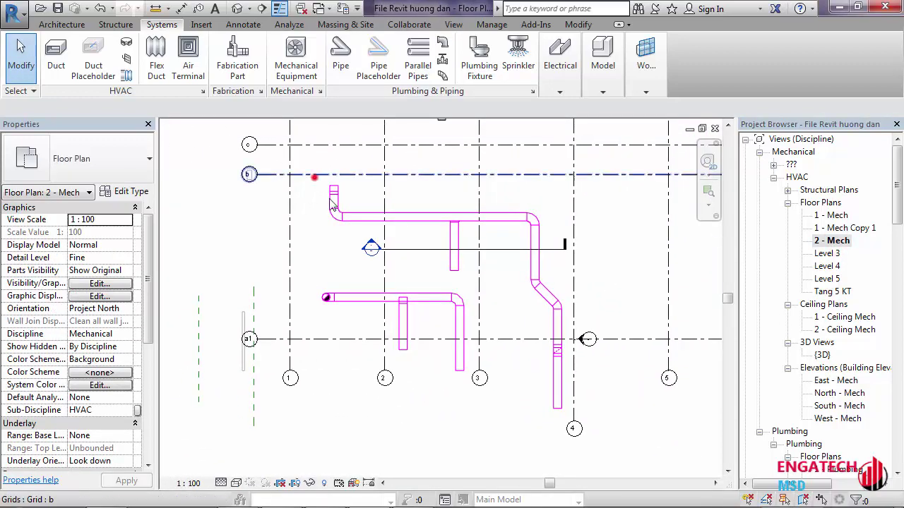
{"action": "mouse_move", "coordinate": [313, 176]}
{"action": "left_mouse_down"}
{"action": "mouse_move", "coordinate": [496, 360]}
{"action": "mouse_move", "coordinate": [487, 349]}
{"action": "left_mouse_up"}
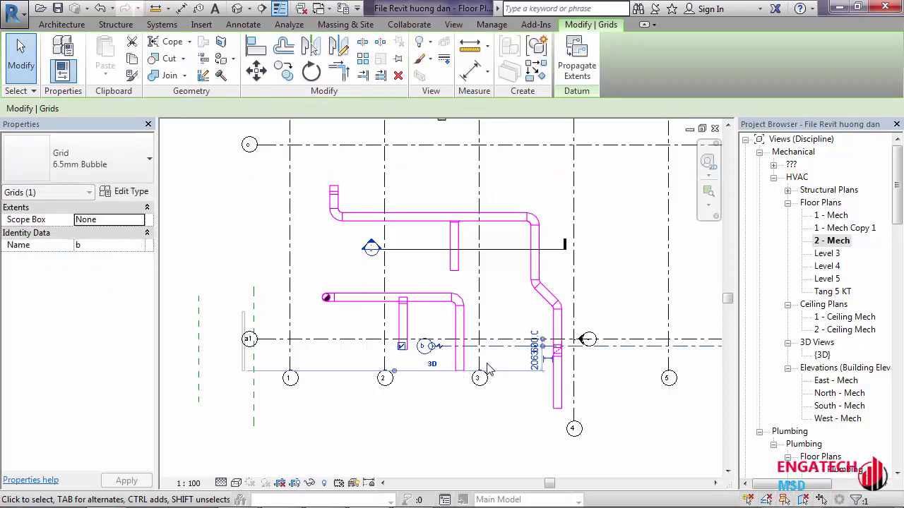
{"action": "key", "text": "ctrl+z"}
{"action": "scroll", "coordinate": [318, 252], "scroll_direction": "up", "scroll_amount": 1}
{"action": "scroll", "coordinate": [319, 253], "scroll_direction": "up", "scroll_amount": 1}
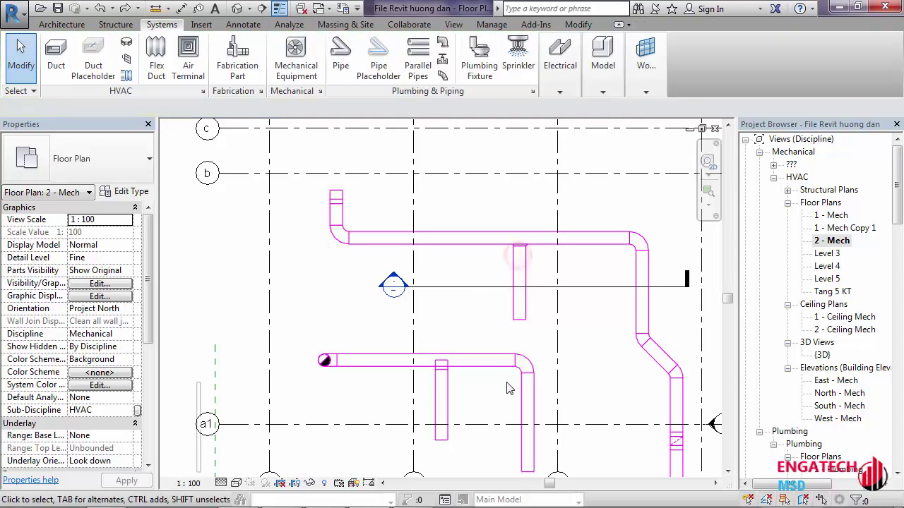
{"action": "scroll", "coordinate": [494, 332], "scroll_direction": "down", "scroll_amount": 1}
{"action": "scroll", "coordinate": [503, 323], "scroll_direction": "up", "scroll_amount": 2}
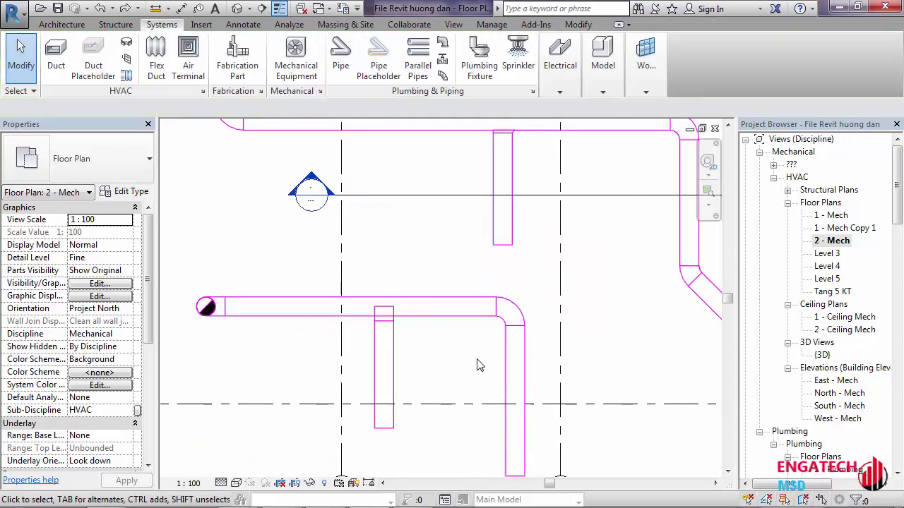
{"action": "scroll", "coordinate": [477, 357], "scroll_direction": "down", "scroll_amount": 2}
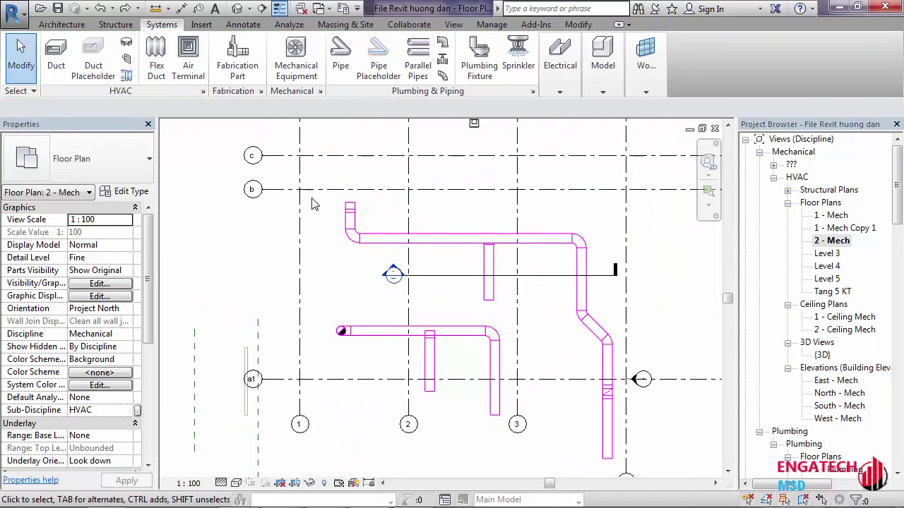
{"action": "left_click_drag", "start_coordinate": [311, 199], "coordinate": [615, 468]}
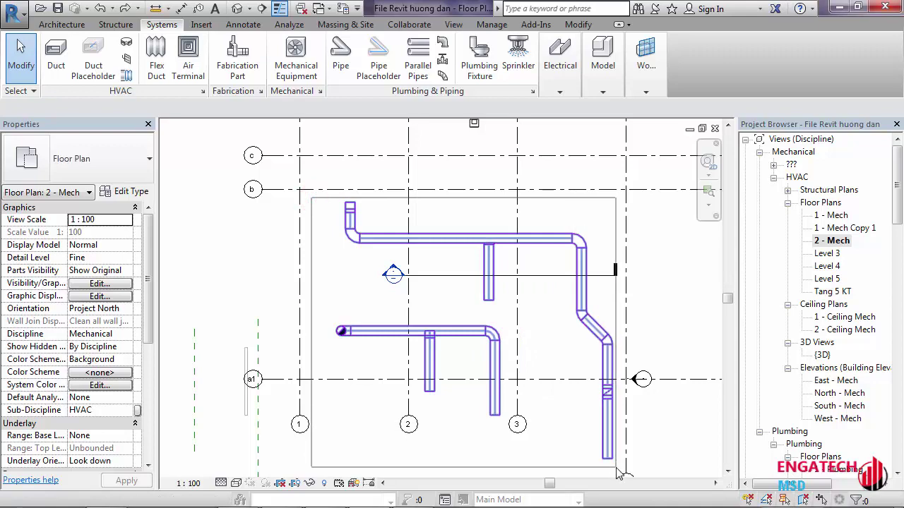
{"action": "key", "text": "Escape"}
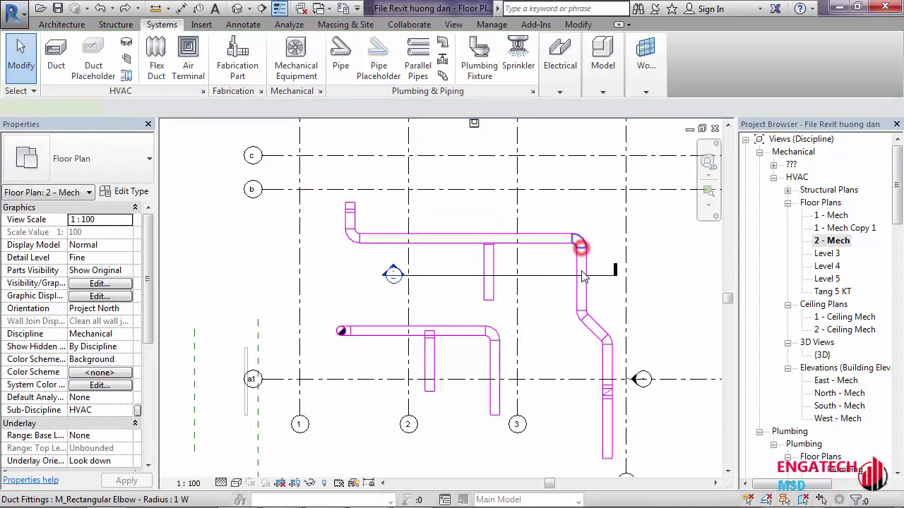
{"action": "middle_click_drag", "start_coordinate": [427, 390], "coordinate": [424, 378]}
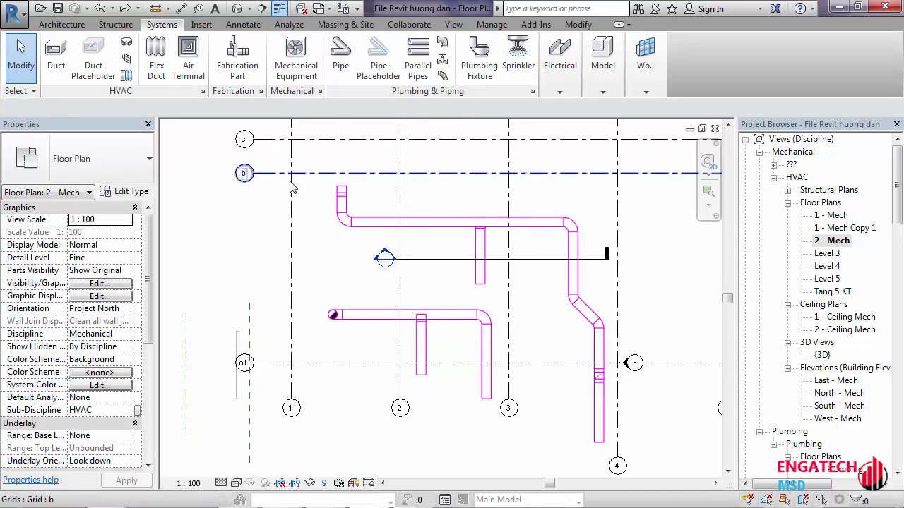
{"action": "left_click_drag", "start_coordinate": [299, 159], "coordinate": [614, 455]}
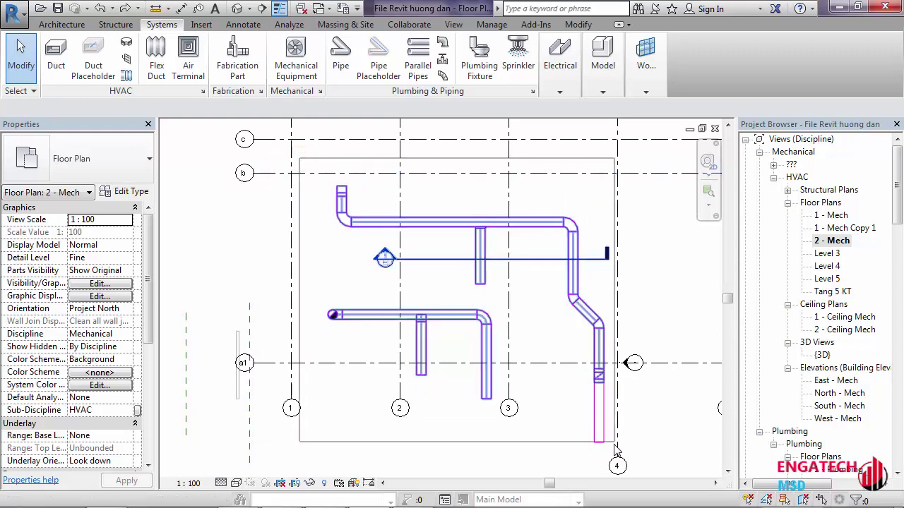
{"action": "left_click", "coordinate": [563, 404]}
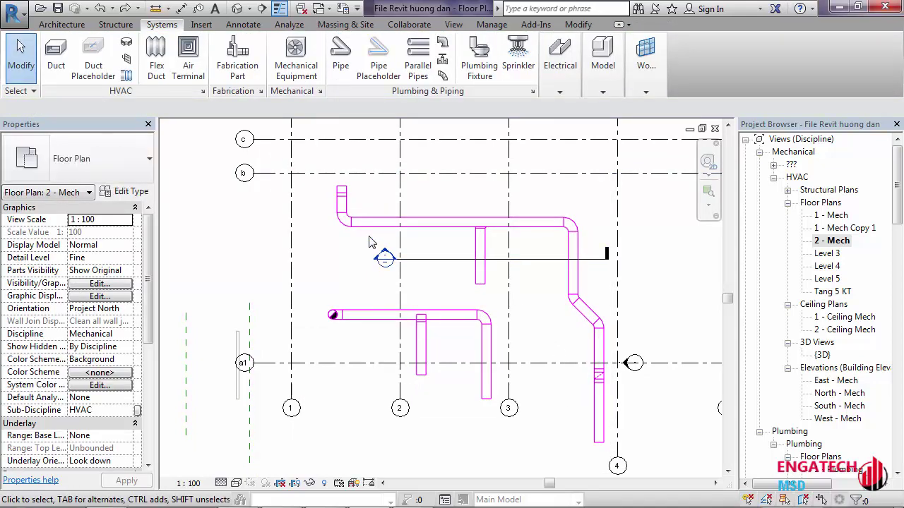
{"action": "scroll", "coordinate": [341, 229], "scroll_direction": "up", "scroll_amount": 2}
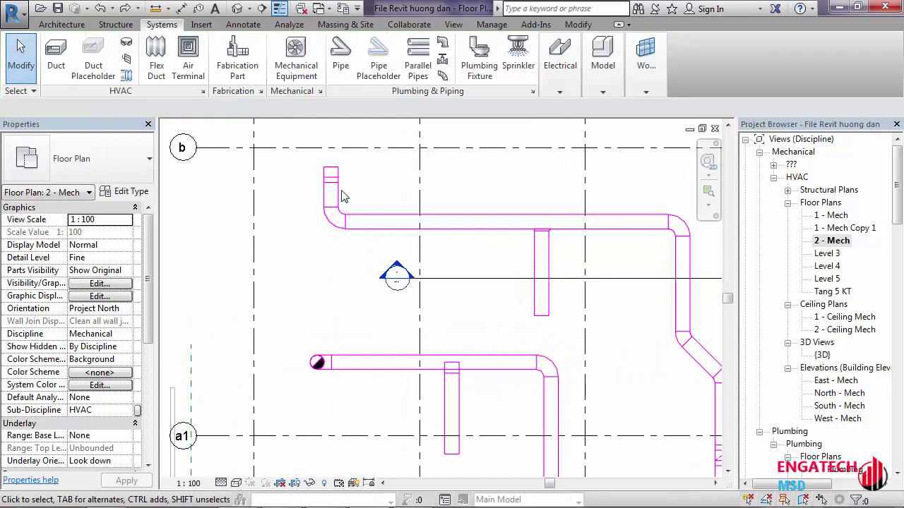
{"action": "left_click_drag", "start_coordinate": [312, 162], "coordinate": [472, 229]}
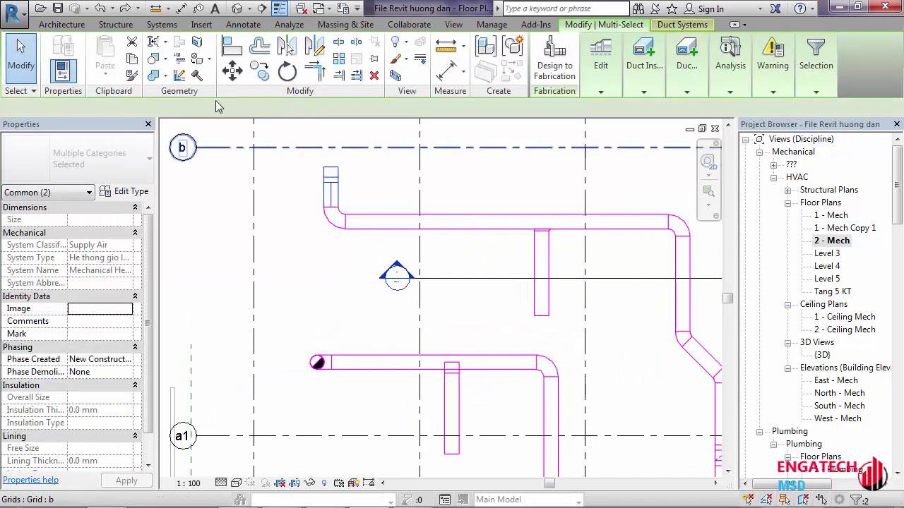
{"action": "key", "text": "Escape"}
{"action": "left_click", "coordinate": [578, 25]}
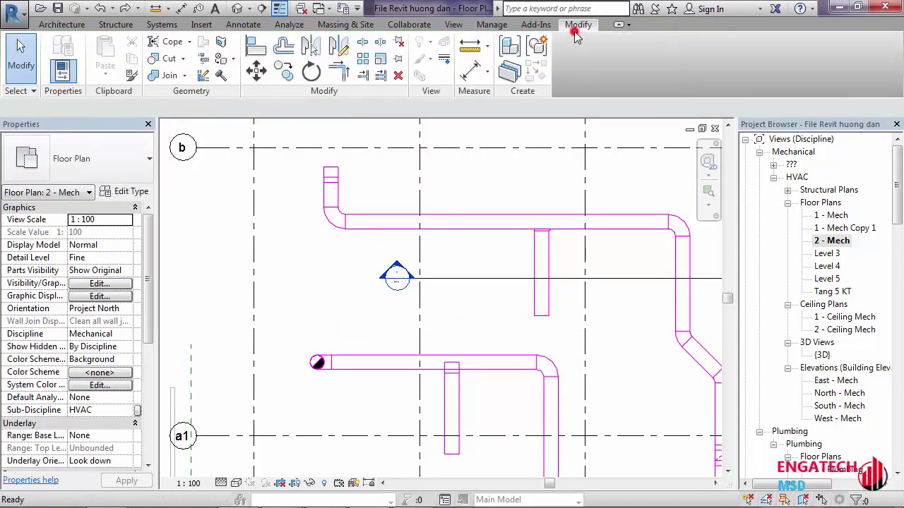
{"action": "scroll", "coordinate": [446, 236], "scroll_direction": "down", "scroll_amount": 2}
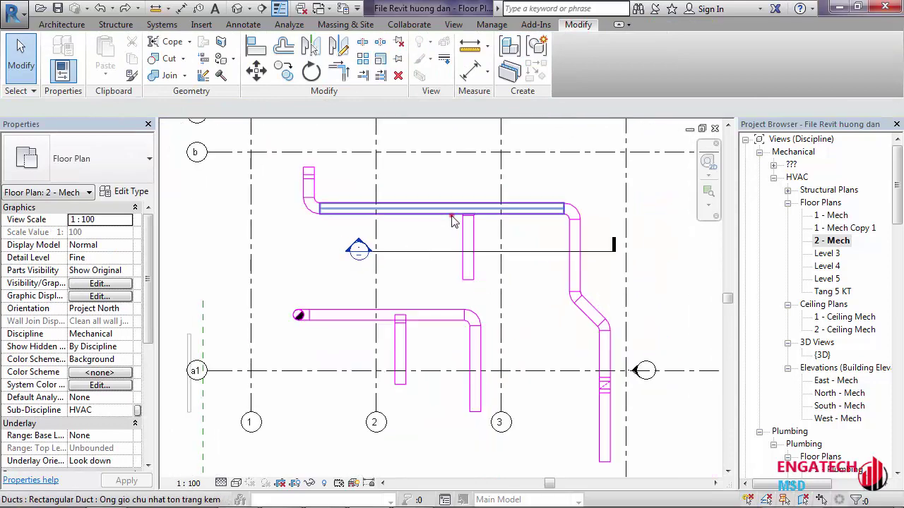
{"action": "left_click", "coordinate": [453, 212]}
{"action": "key", "text": "Escape"}
{"action": "scroll", "coordinate": [574, 223], "scroll_direction": "up", "scroll_amount": 3}
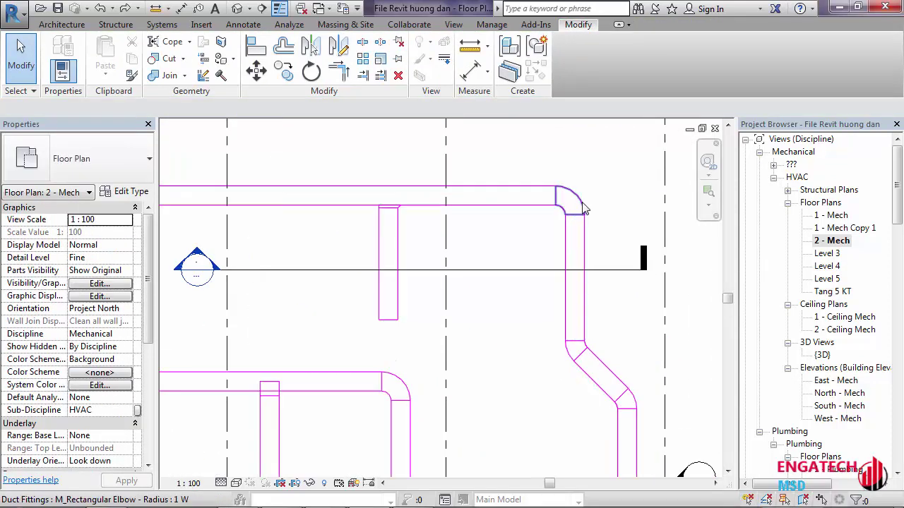
{"action": "scroll", "coordinate": [516, 250], "scroll_direction": "down", "scroll_amount": 2}
{"action": "scroll", "coordinate": [516, 250], "scroll_direction": "down", "scroll_amount": 2}
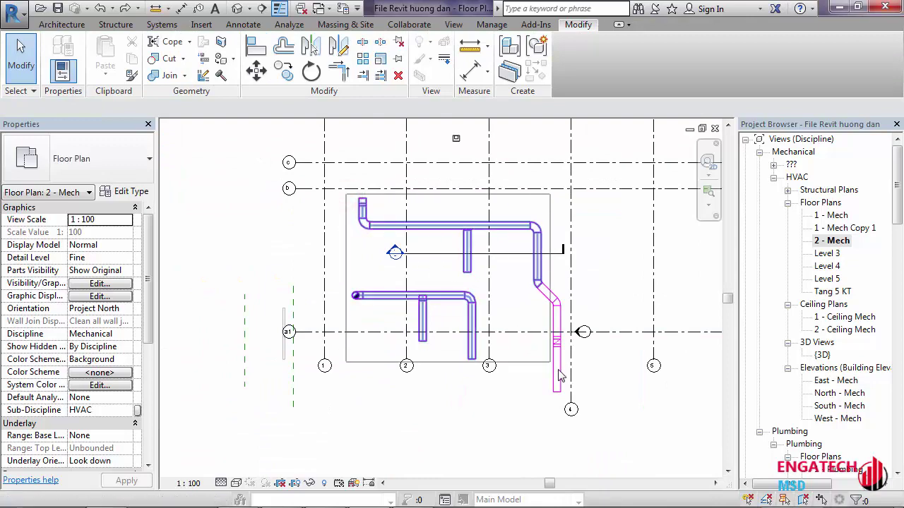
{"action": "left_click_drag", "start_coordinate": [382, 241], "coordinate": [570, 410]}
{"action": "left_click", "coordinate": [491, 386]}
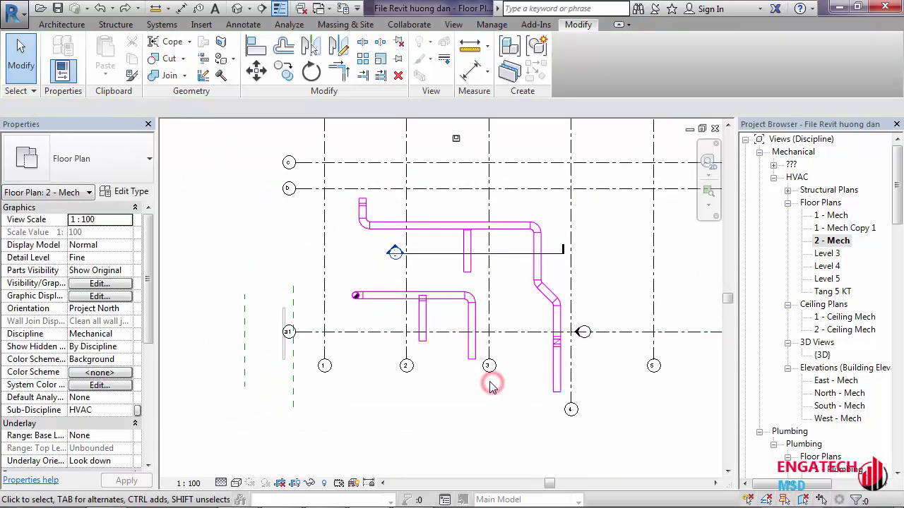